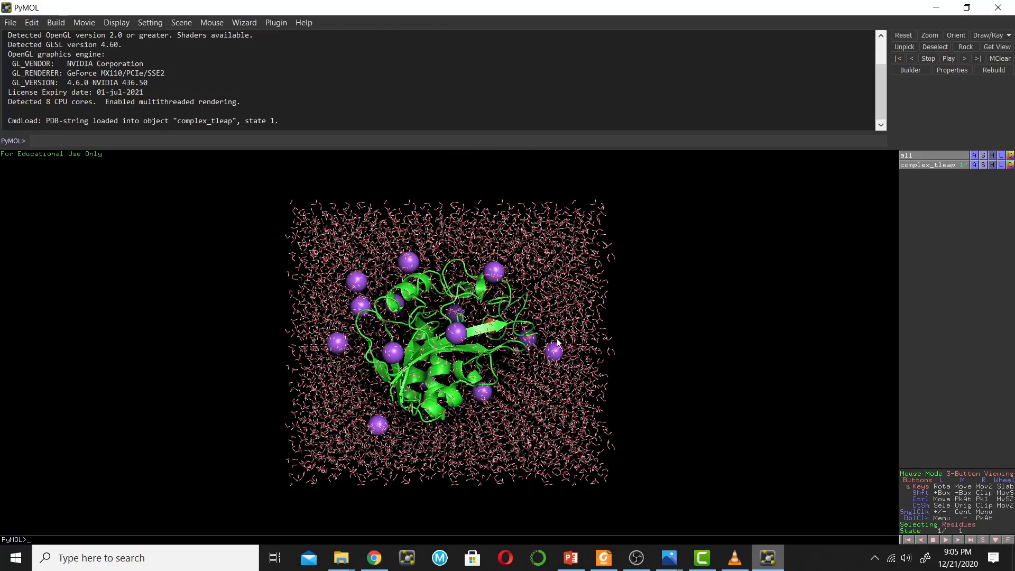
- Set the viewer background to white
mouse_move(532, 394)
left_mouse_down()
mouse_move(530, 410)
mouse_move(532, 394)
left_mouse_up()
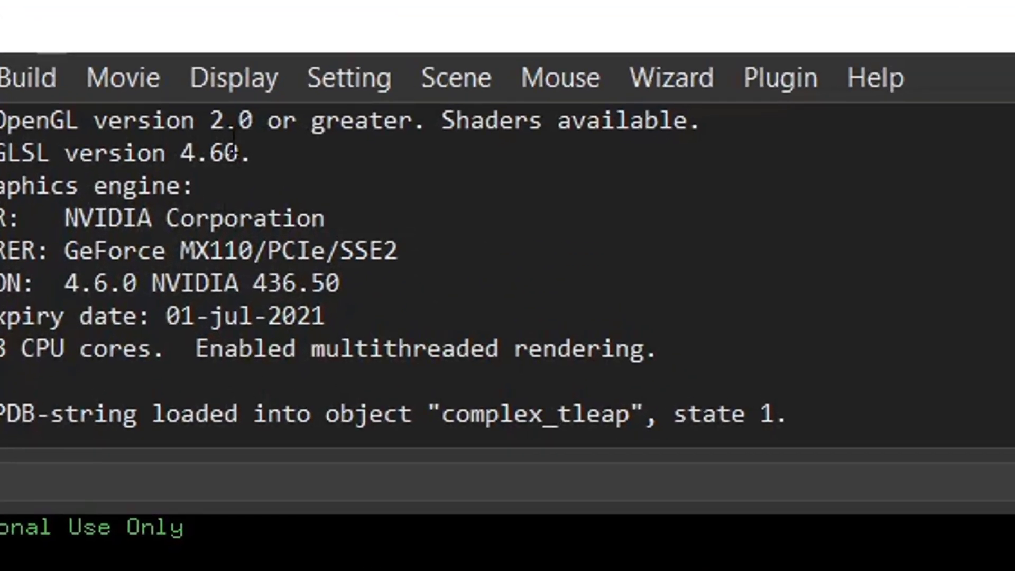
left_click(231, 89)
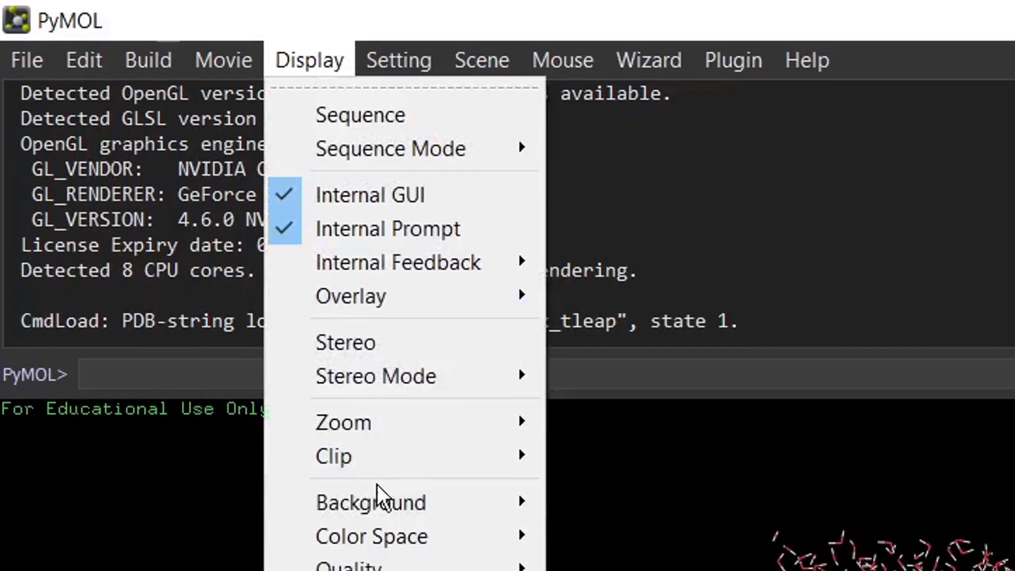
mouse_move(347, 569)
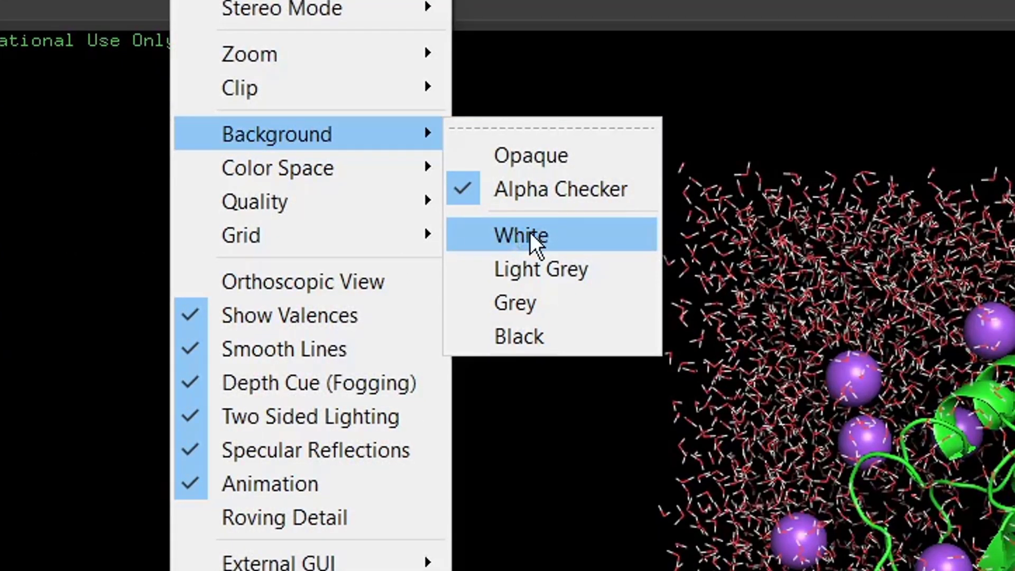
left_click(529, 233)
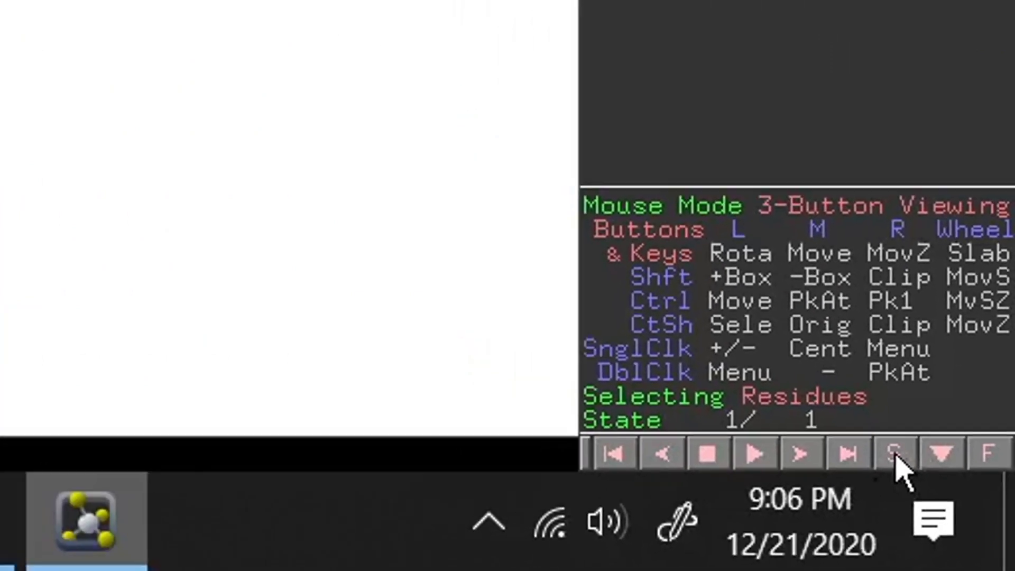
- Display the residue sequence of complex_tleap above the structure and look along it
left_click(893, 455)
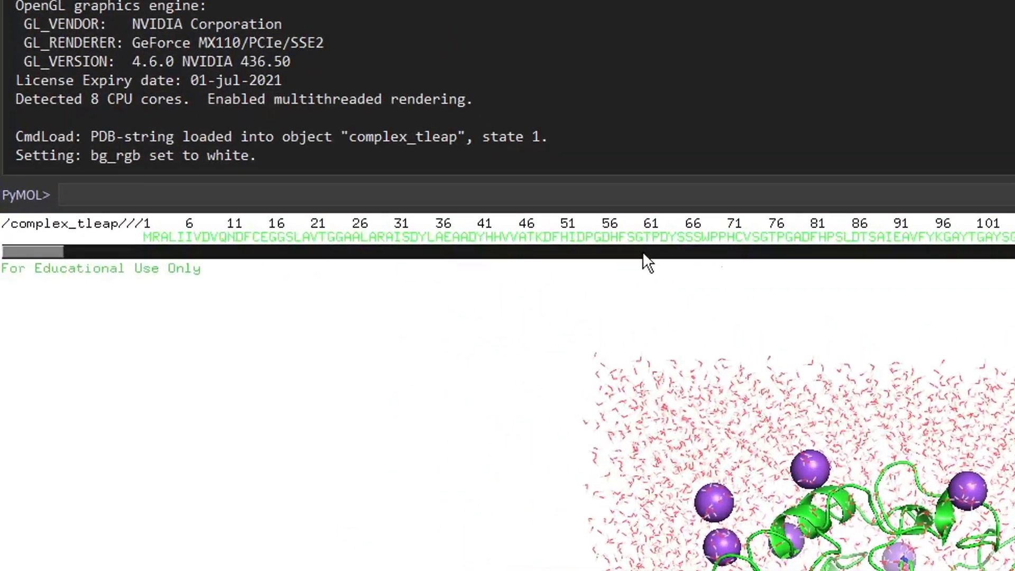
left_click_drag(57, 257, 47, 252)
left_click_drag(38, 255, 101, 254)
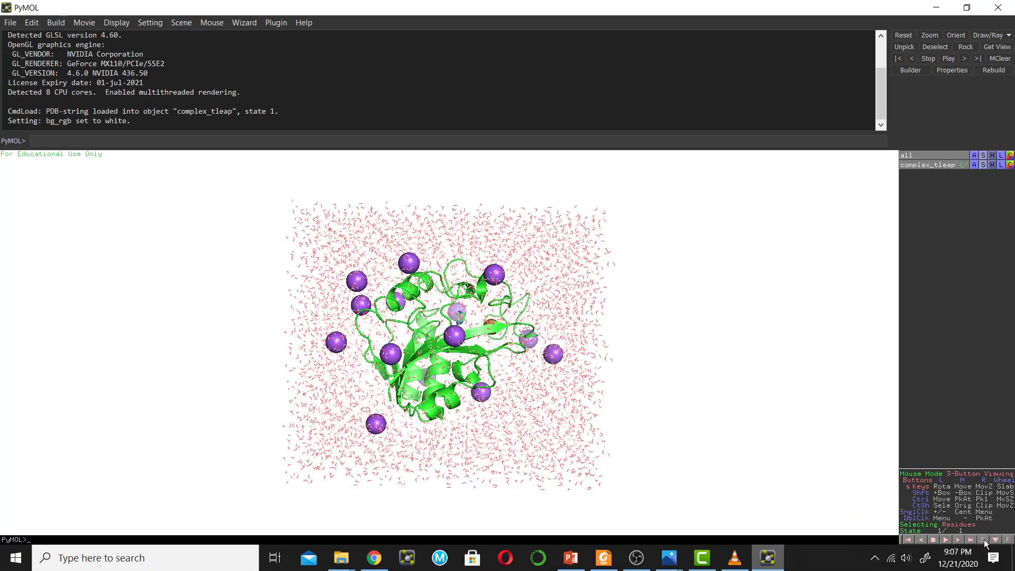
left_click(984, 539)
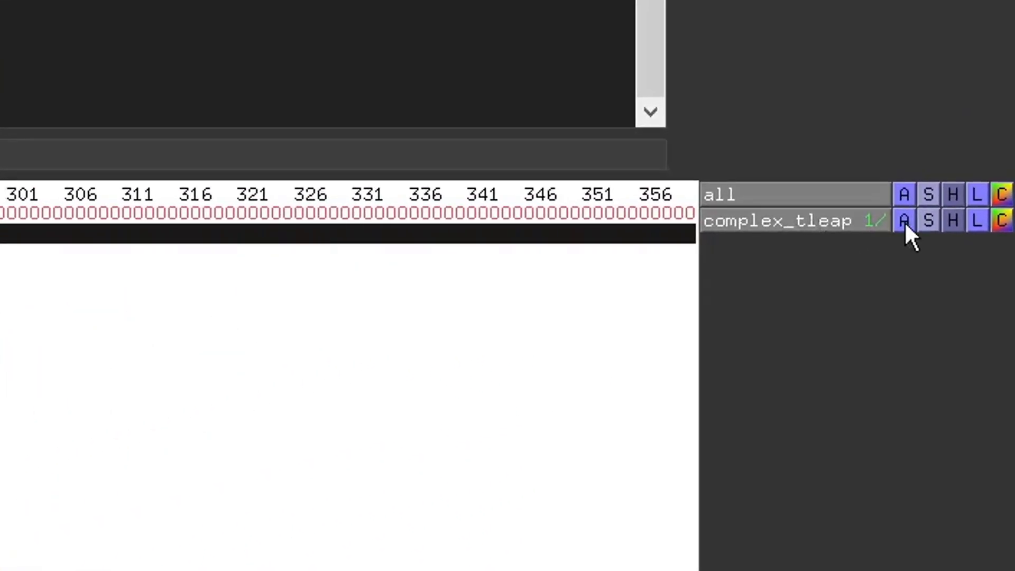
- Remove the waters from complex_tleap, and select all Na+ ions in the sequence and remove them as well
left_click(904, 220)
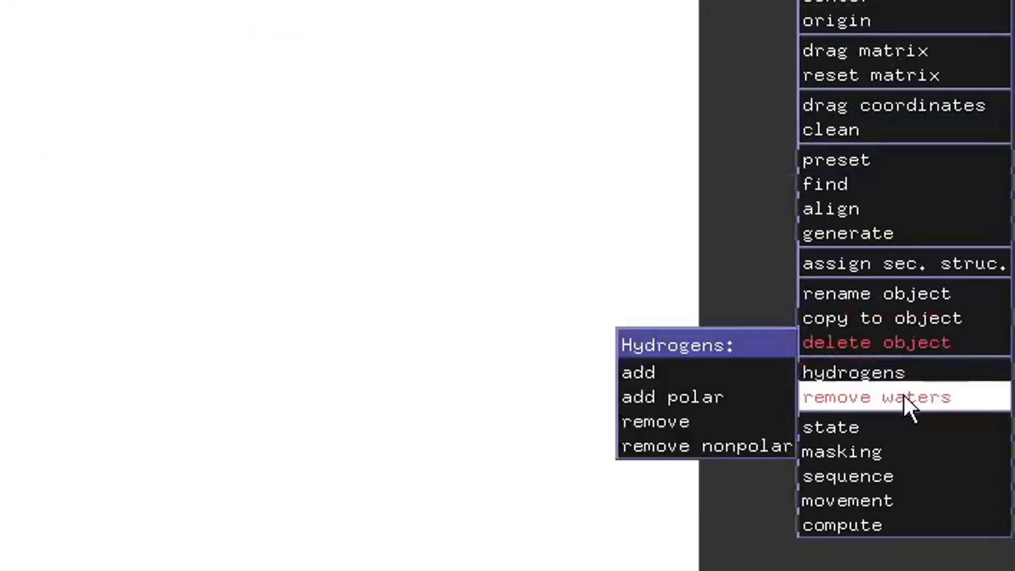
left_click(874, 398)
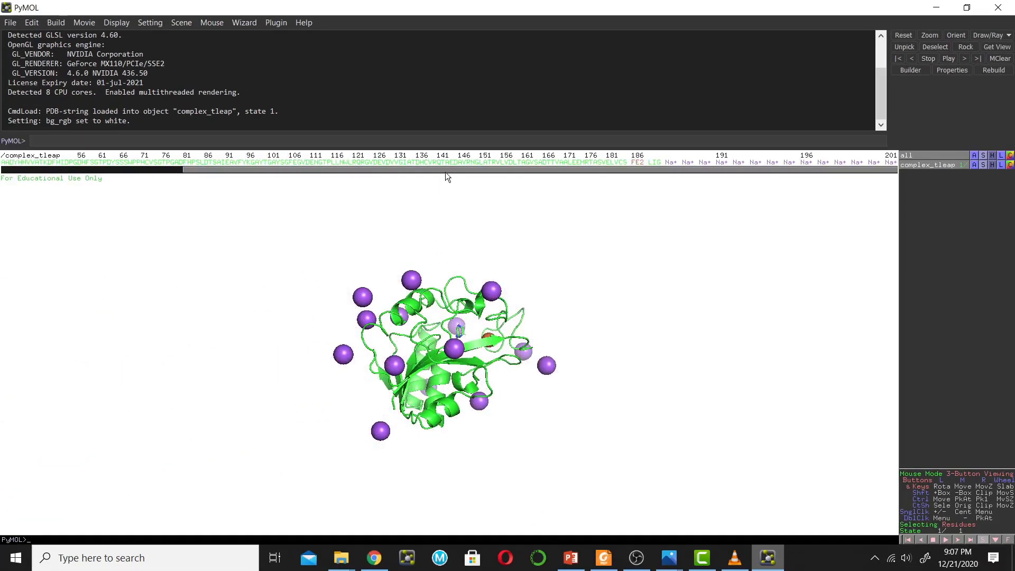
left_click_drag(446, 169, 563, 170)
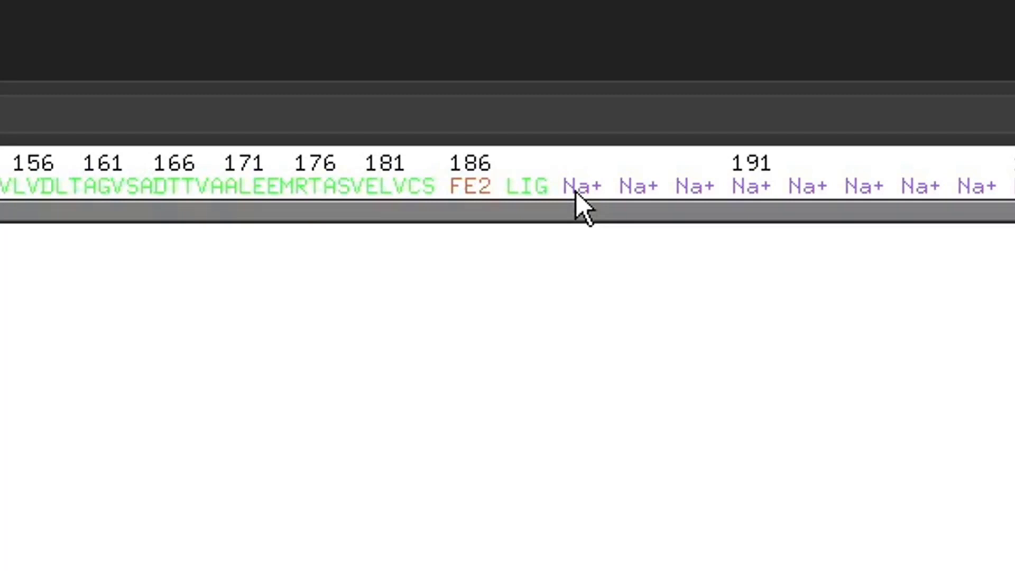
left_click(577, 188)
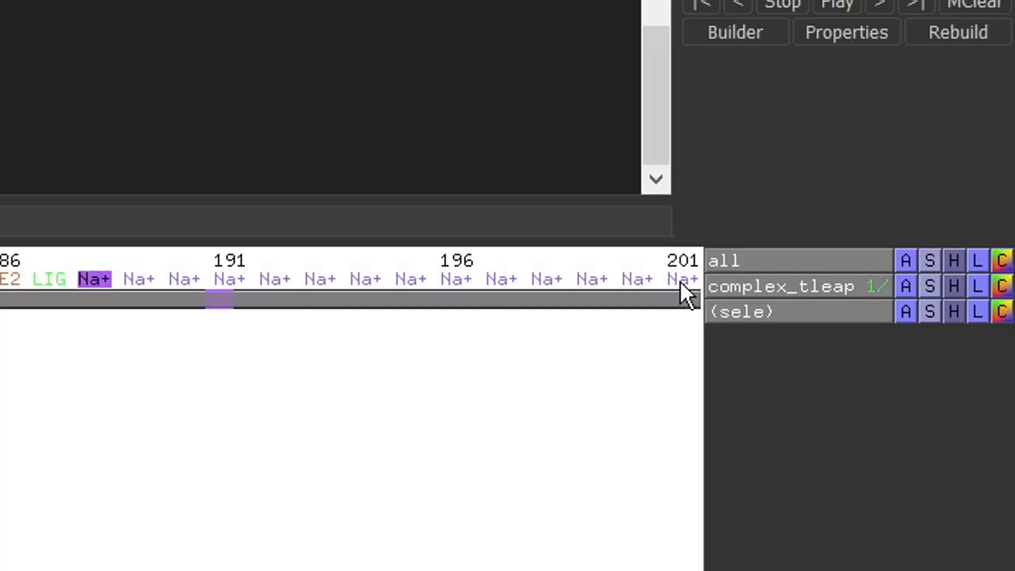
left_click(681, 280, "shift")
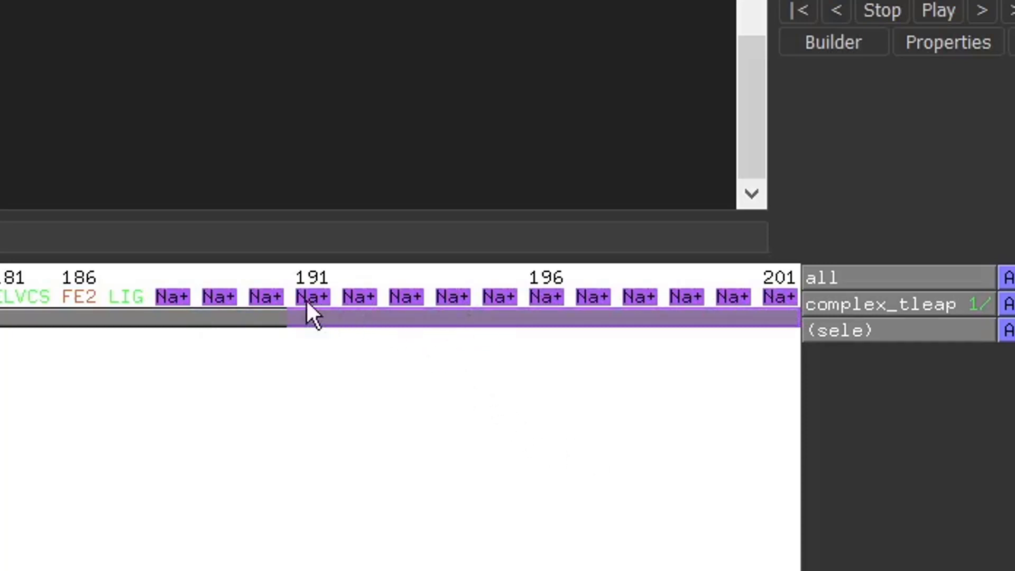
right_click(405, 296)
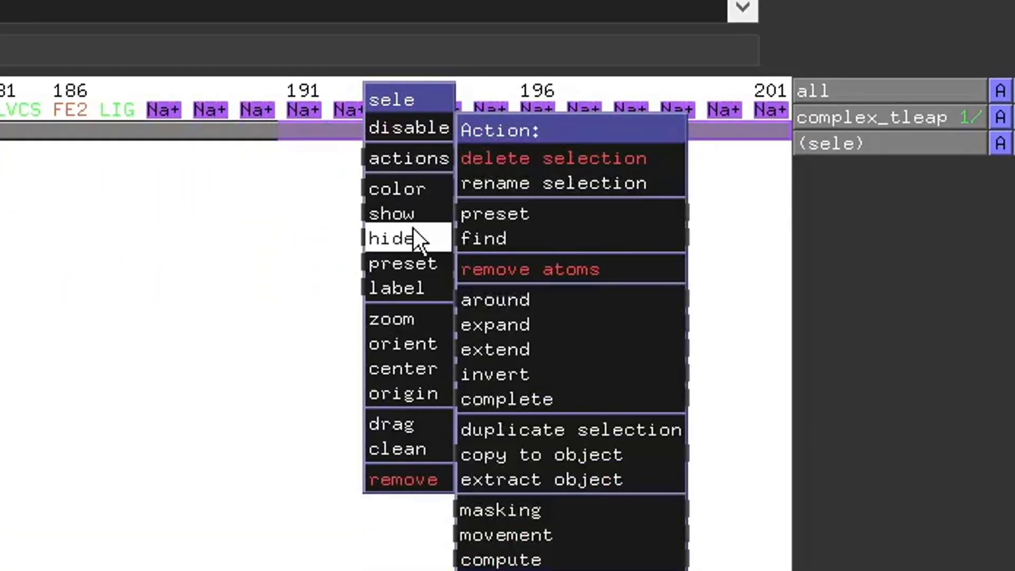
left_click(395, 481)
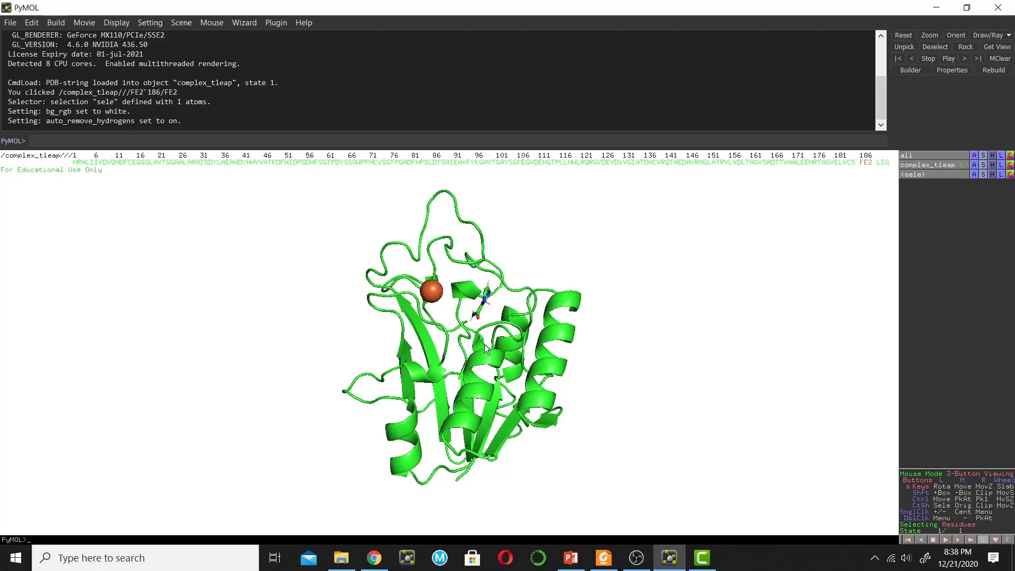
- Hide every representation of the complex_tleap object
right_click_drag(475, 372, 452, 304)
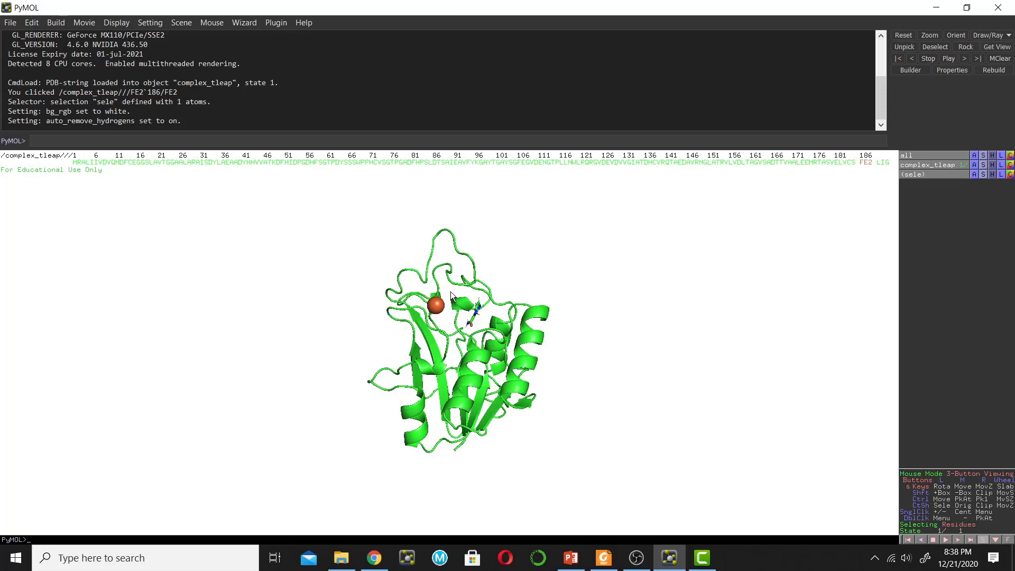
right_click_drag(450, 290, 494, 347)
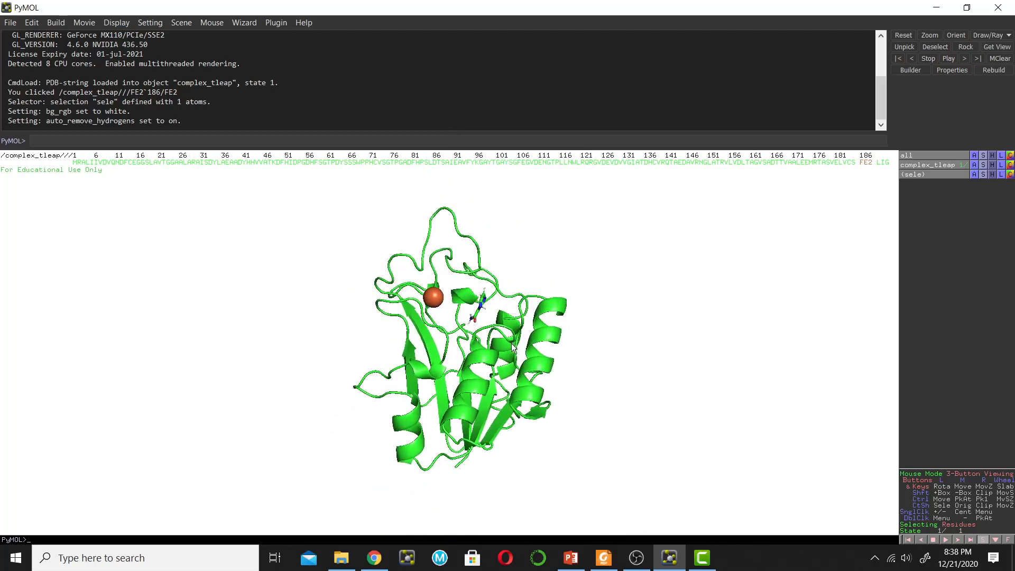
left_click_drag(514, 347, 512, 323)
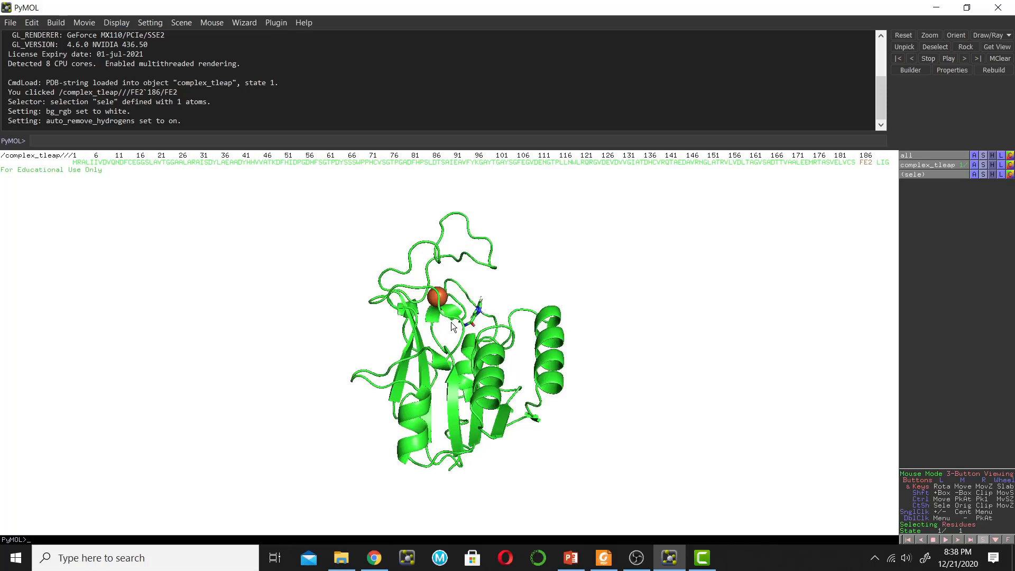
left_click_drag(451, 322, 447, 262)
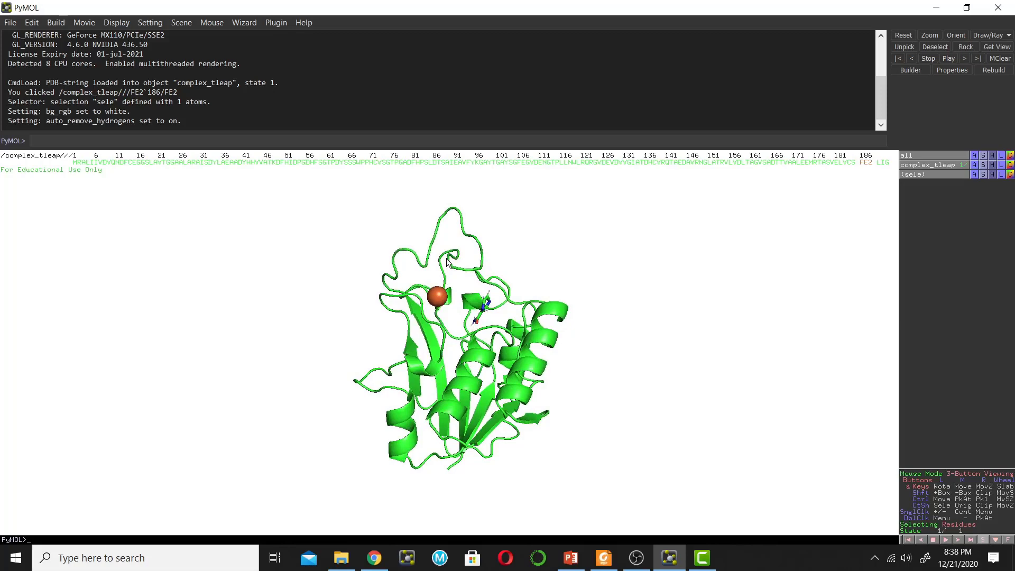
middle_click_drag(439, 357, 418, 370)
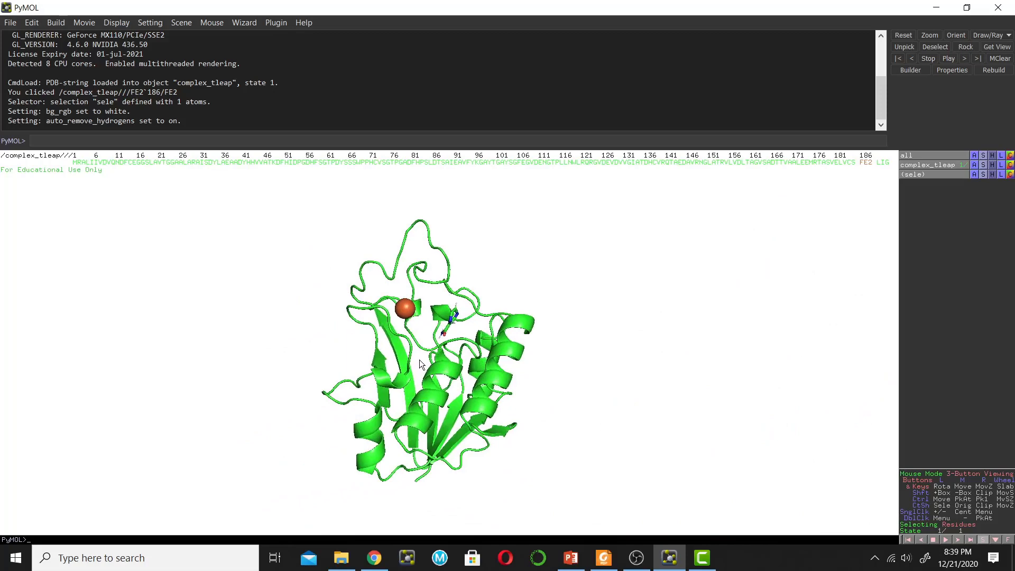
middle_click_drag(418, 364, 764, 410)
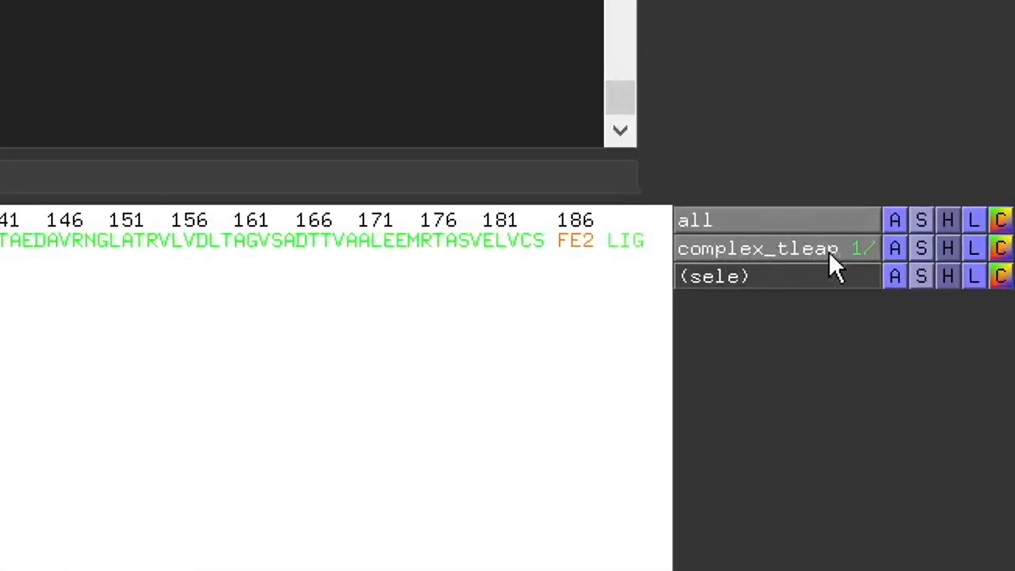
left_click(945, 254)
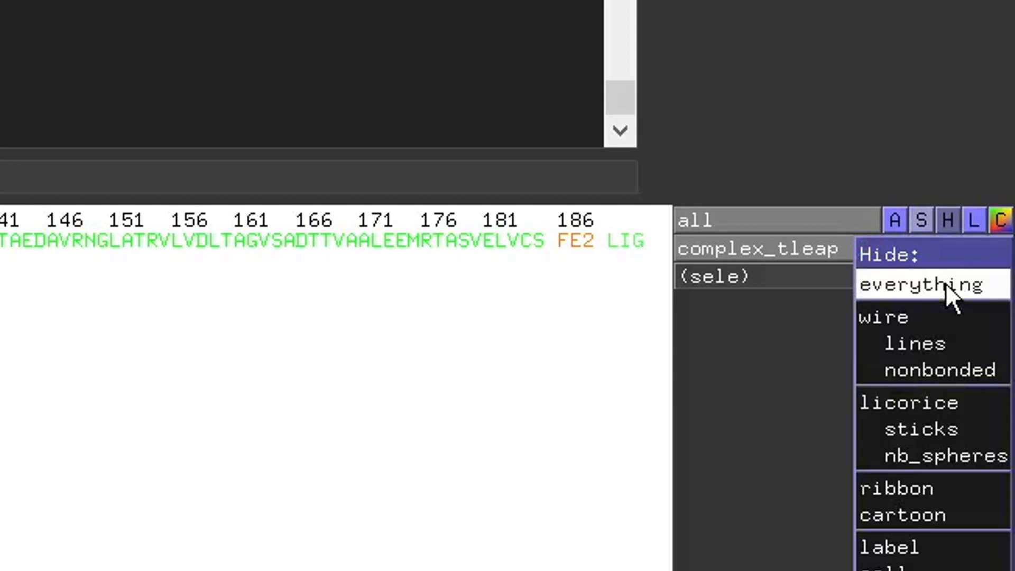
left_click(945, 284)
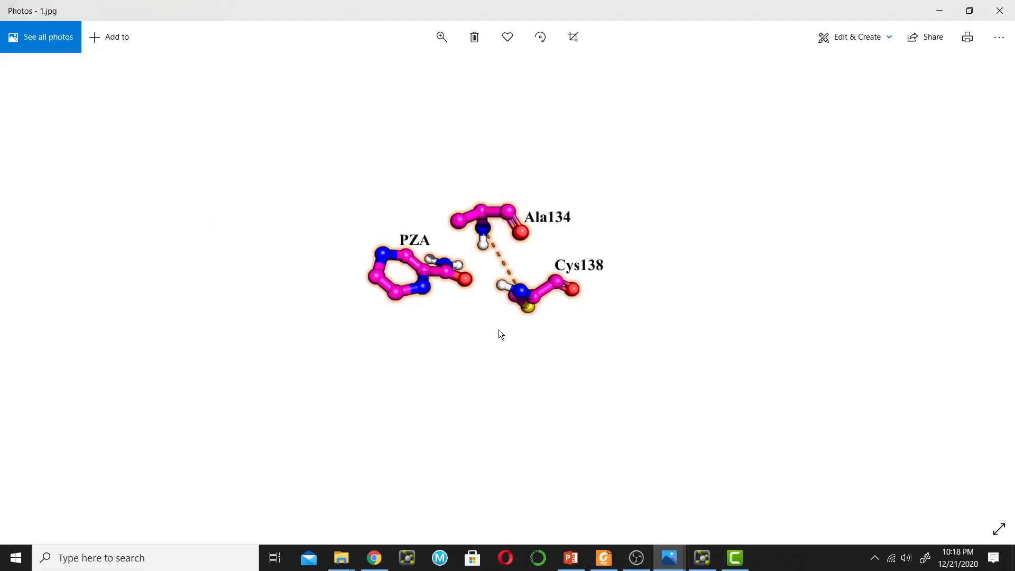
- Check the reference image 1.jpg, and select residues Ala134 and Cys138 and the LIG ligand in the sequence
key("F11")
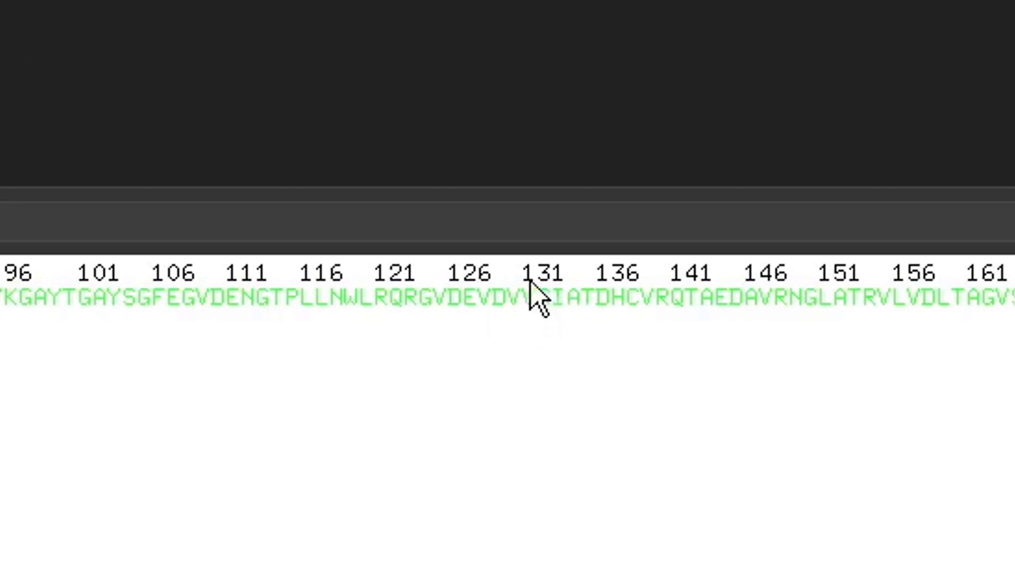
left_click(572, 297)
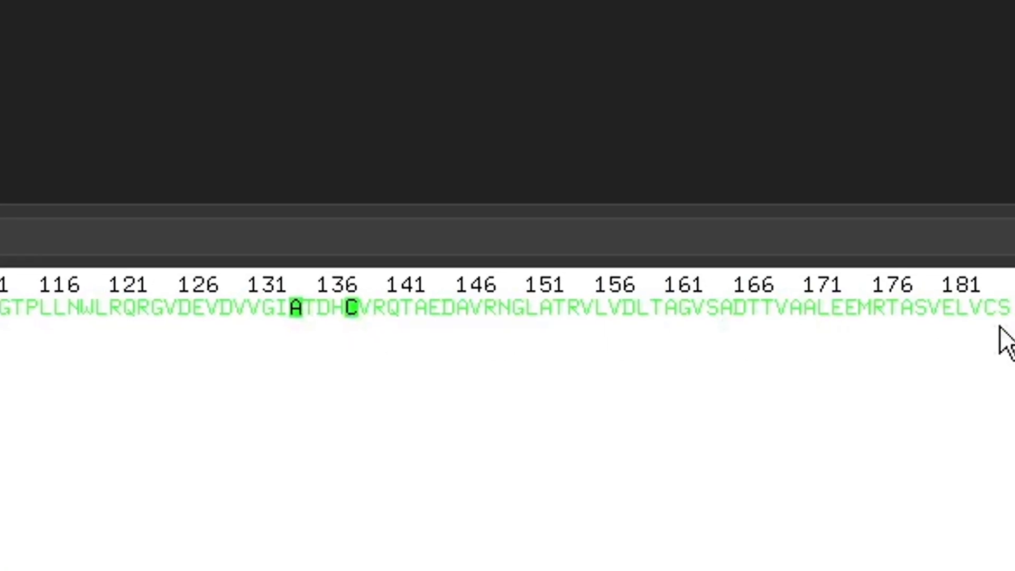
left_click(923, 228)
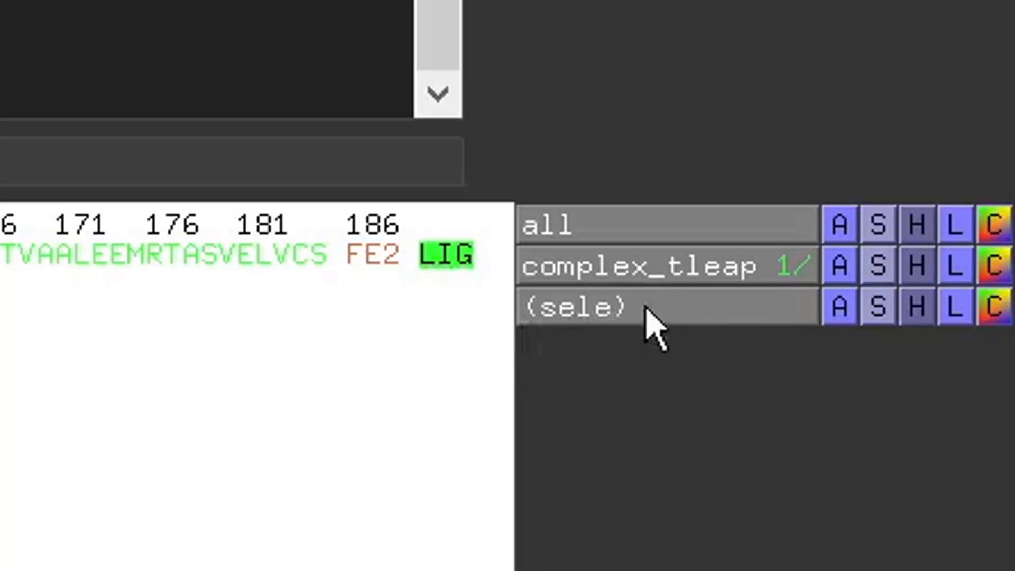
- Rename the sele selection to active_site
left_click(839, 317)
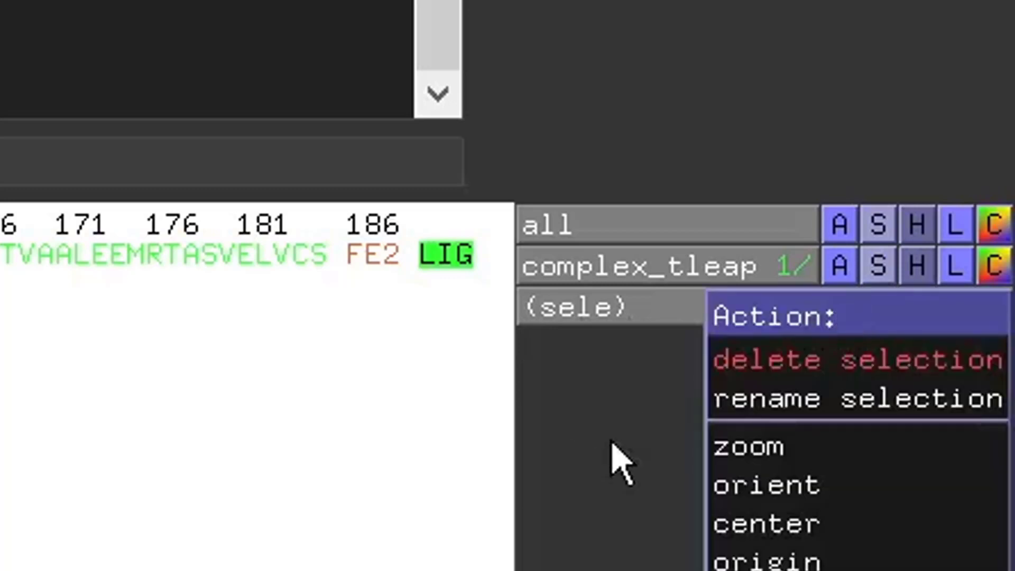
left_click(624, 457)
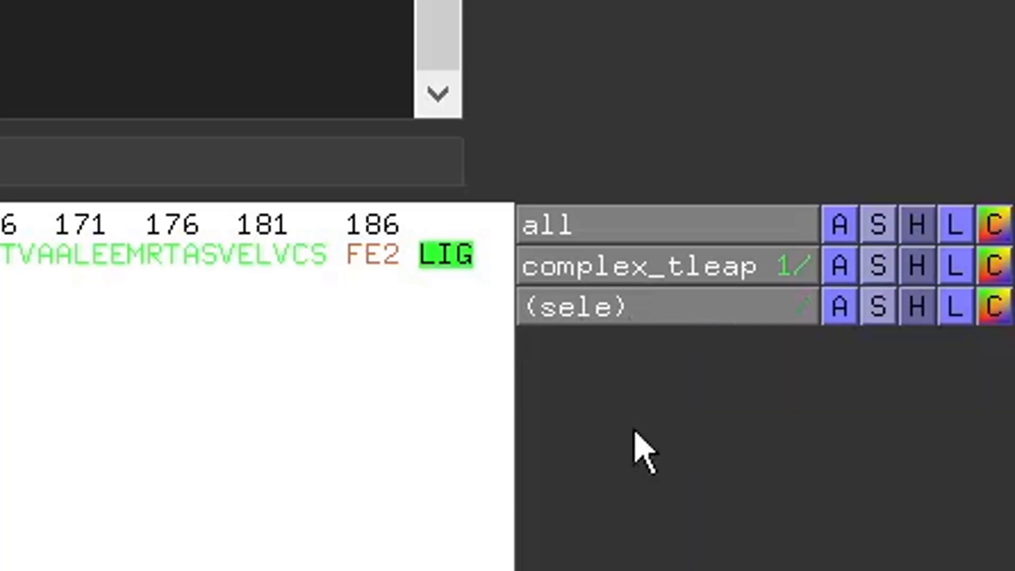
left_click(840, 309)
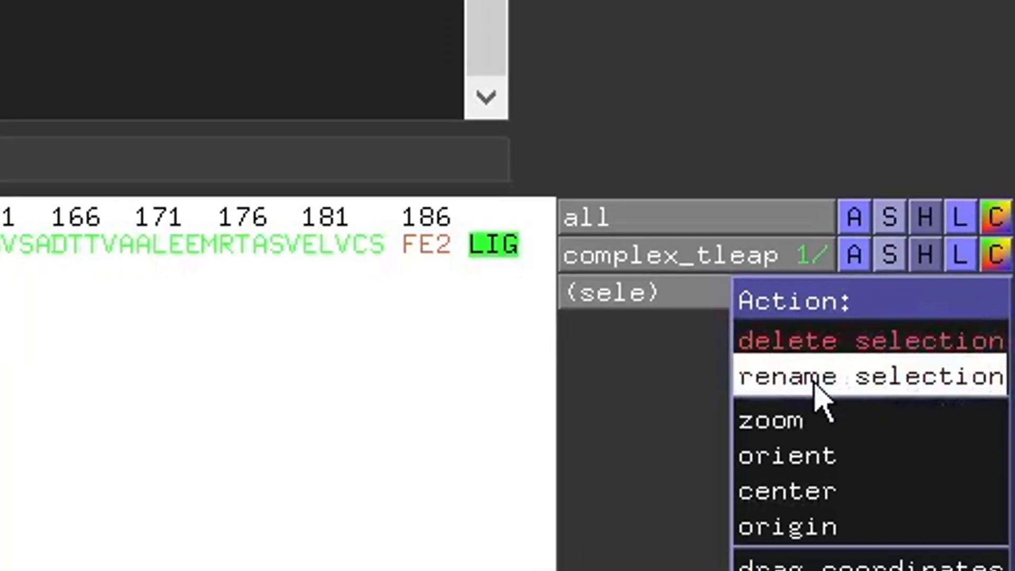
left_click(806, 402)
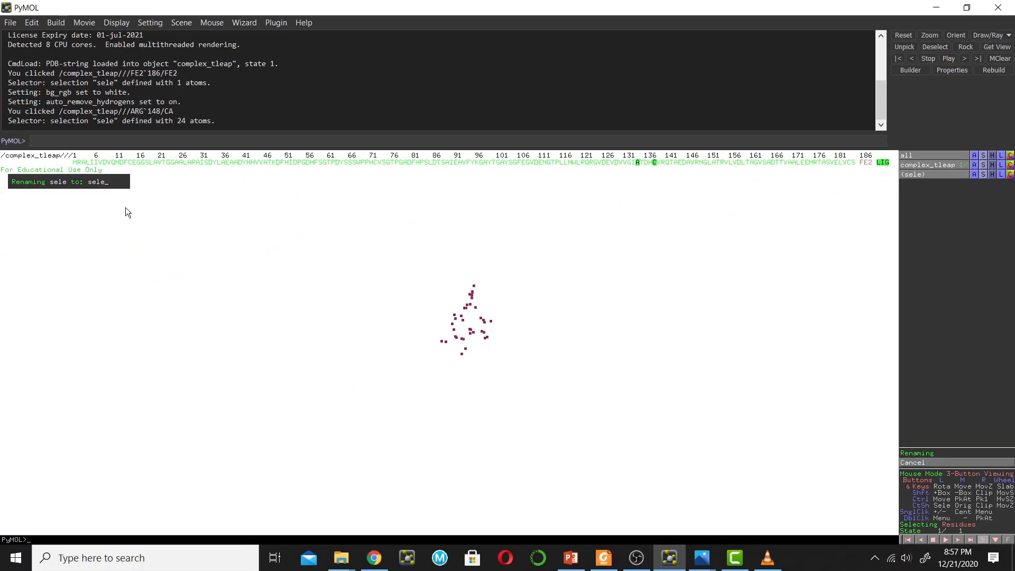
key("BackSpace")
key("BackSpace")
key("BackSpace")
key("BackSpace")
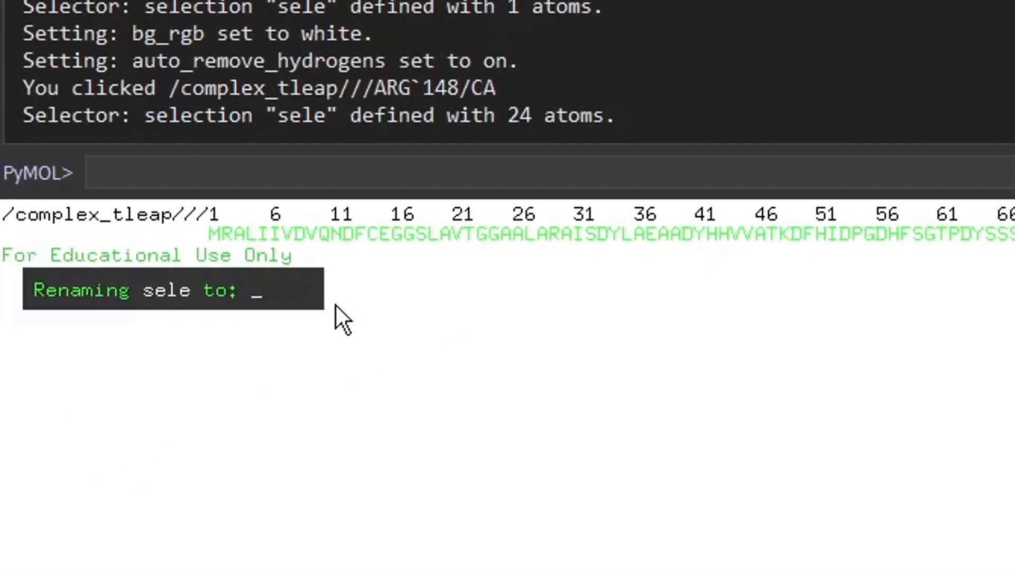
type("actv")
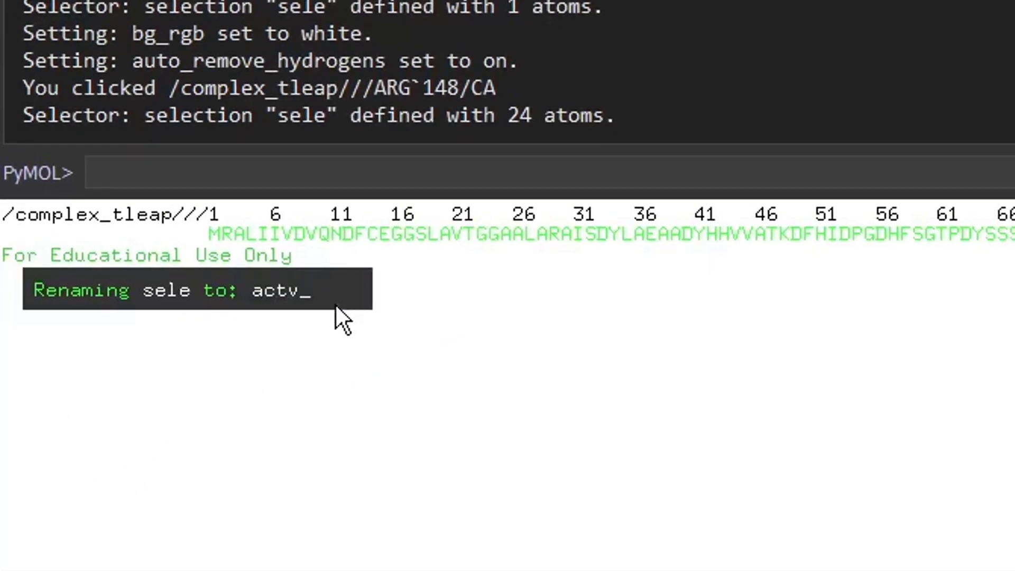
key("BackSpace")
type("ive_")
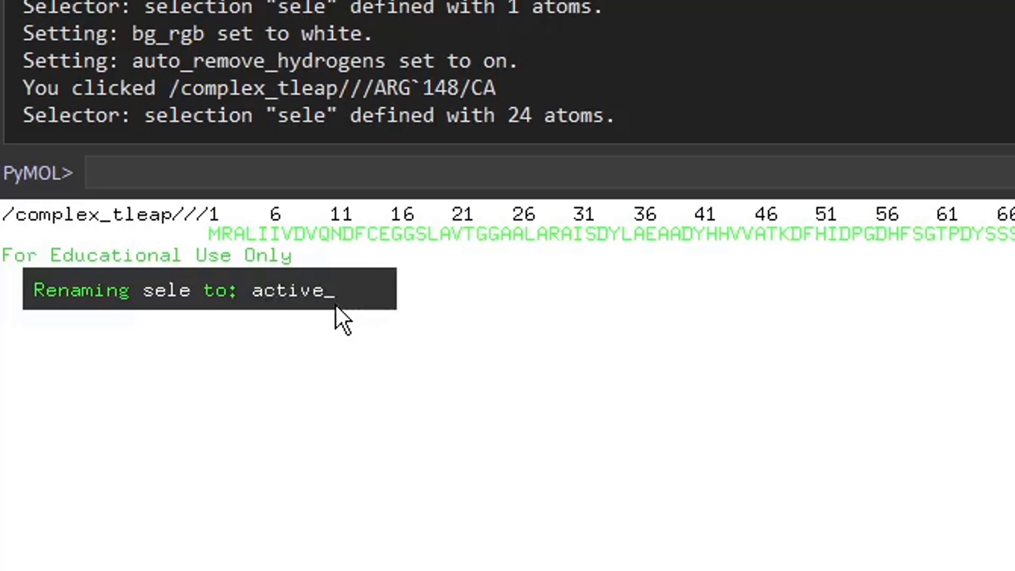
type("site_")
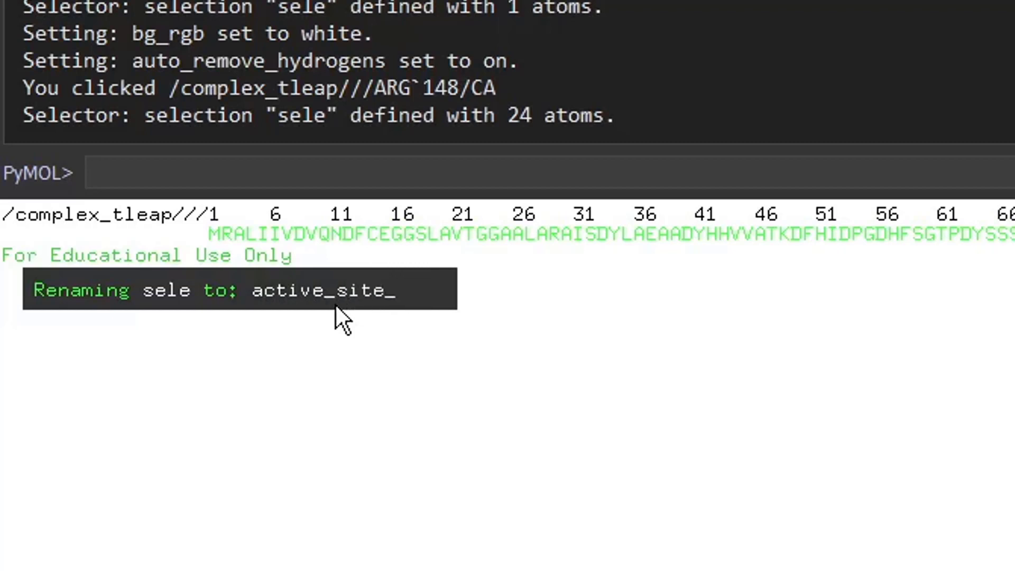
key("Return")
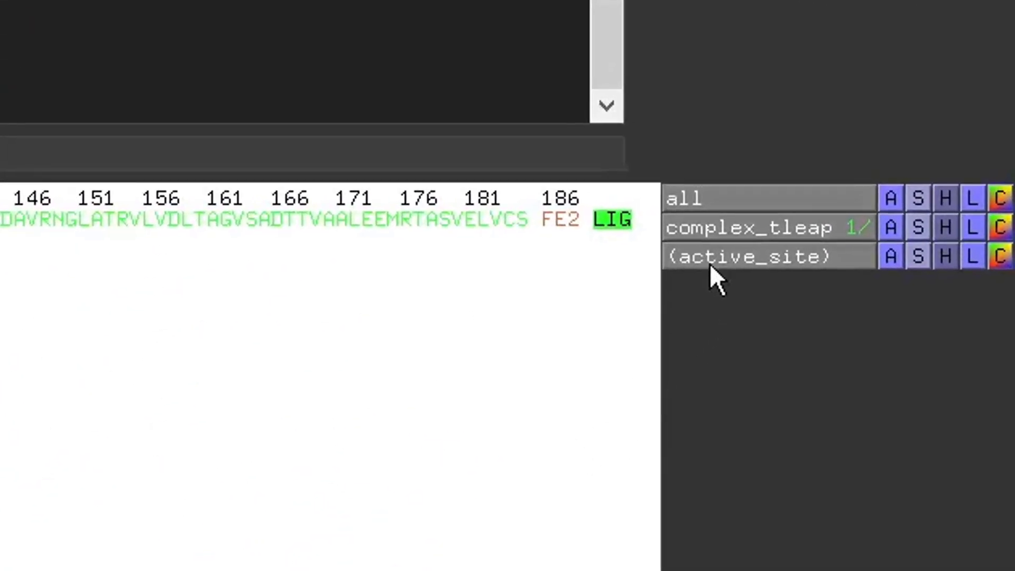
- Show the active_site selection as sticks only, and hide its nonpolar hydrogens
left_click(917, 257)
mouse_move(917, 293)
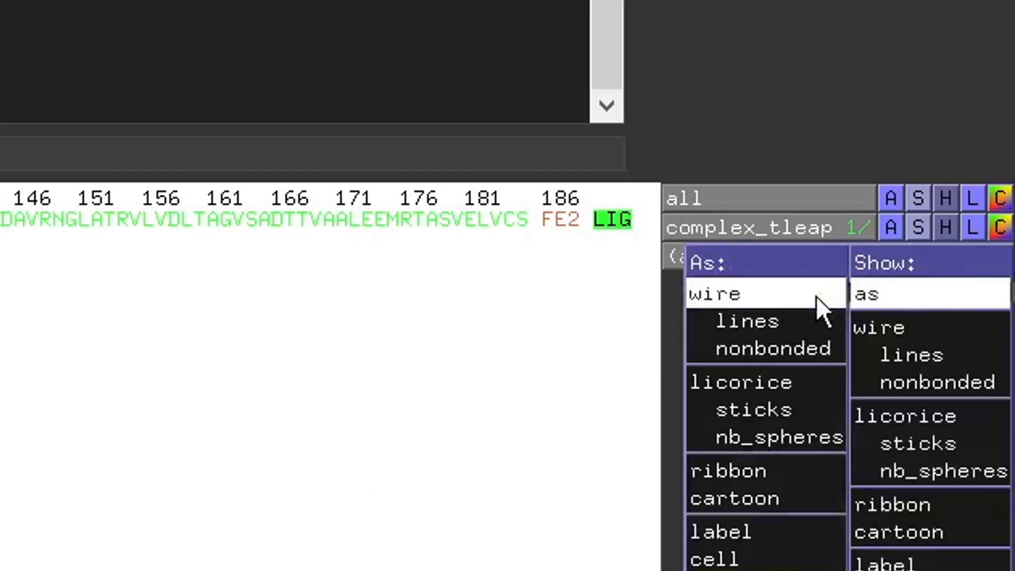
left_click(780, 410)
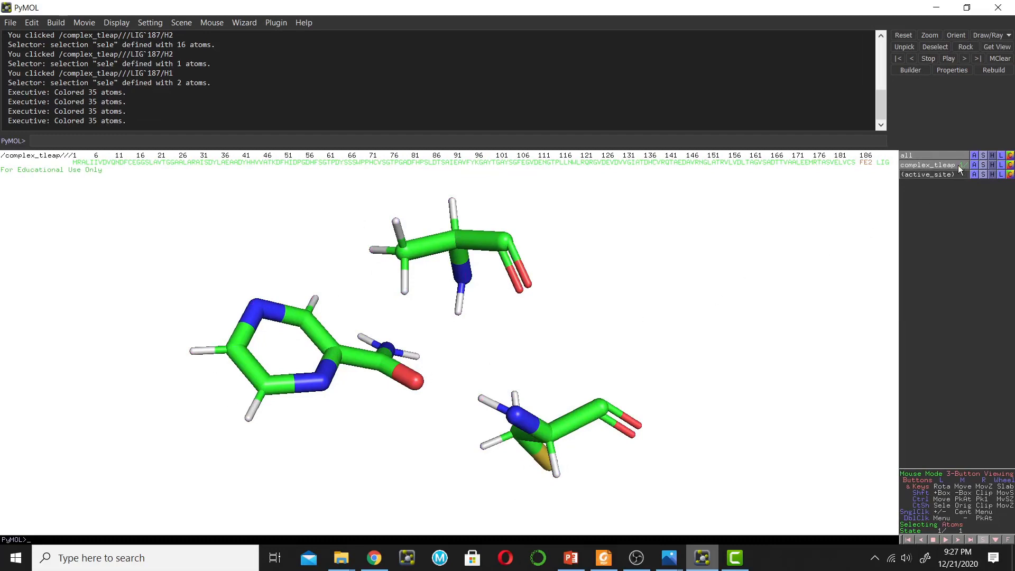
left_click(992, 174)
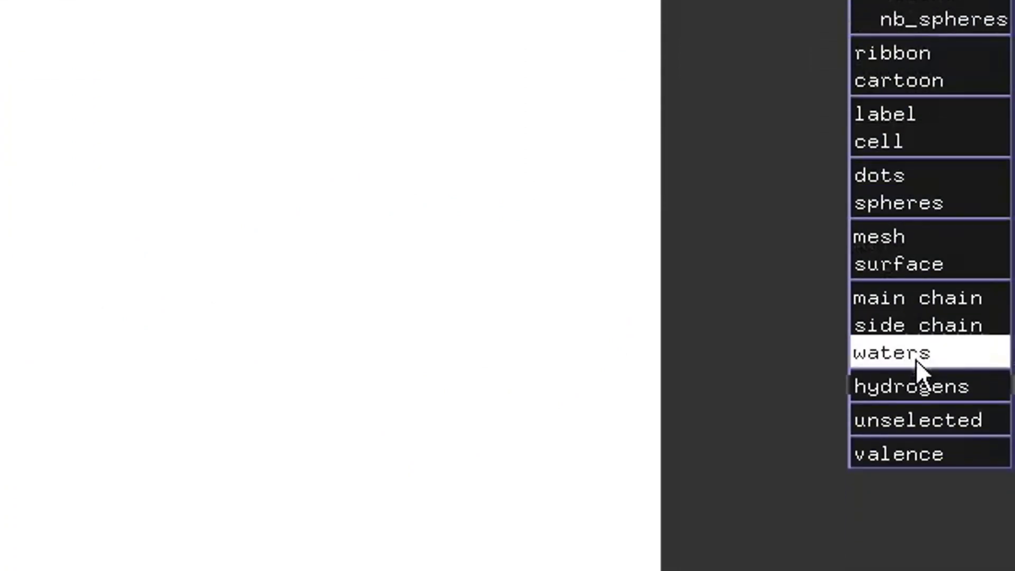
mouse_move(896, 388)
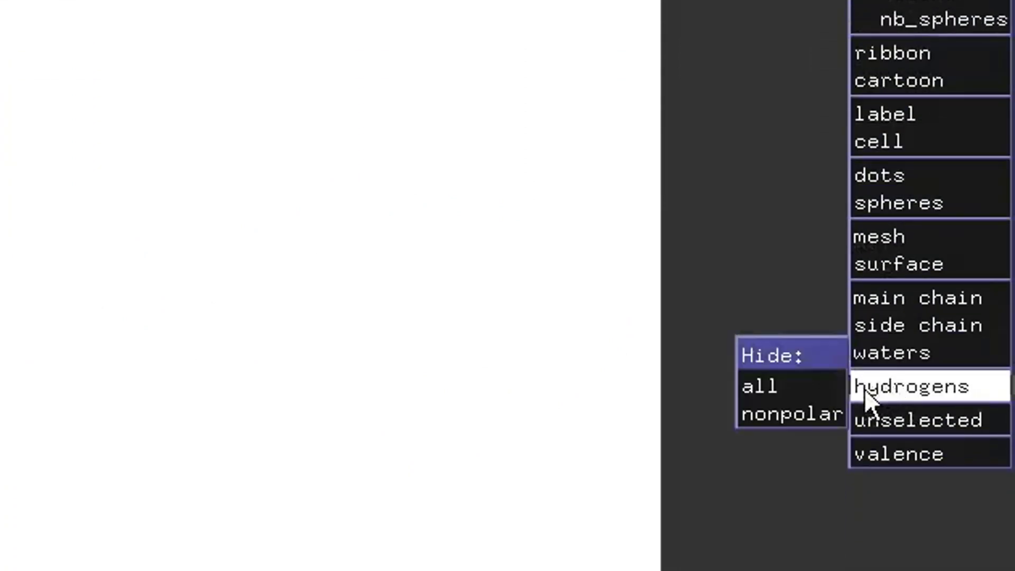
left_click(784, 414)
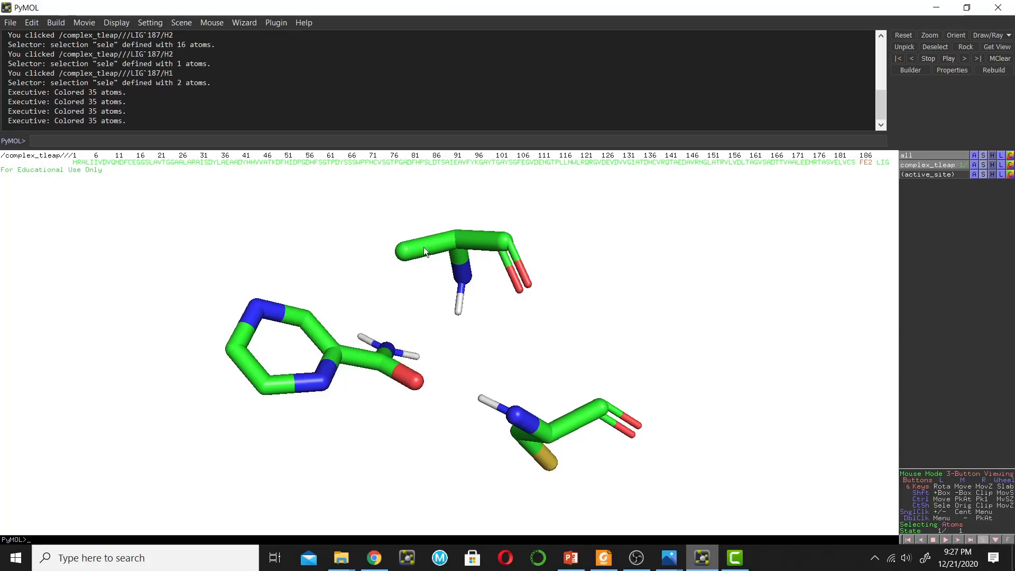
- Check the reference image 1.jpg, and color the active_site selection by element with magenta carbons
mouse_move(668, 557)
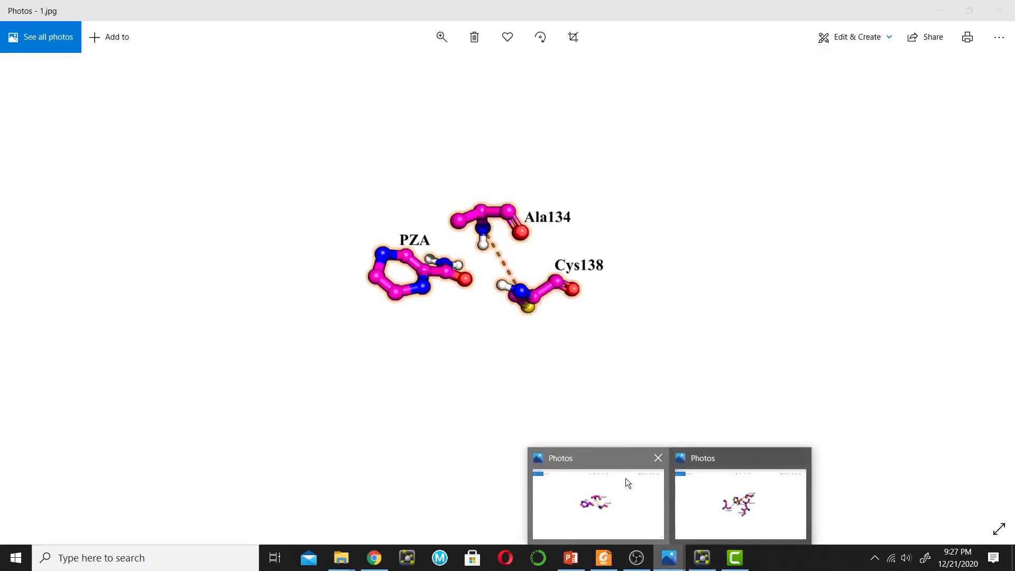
left_click(626, 478)
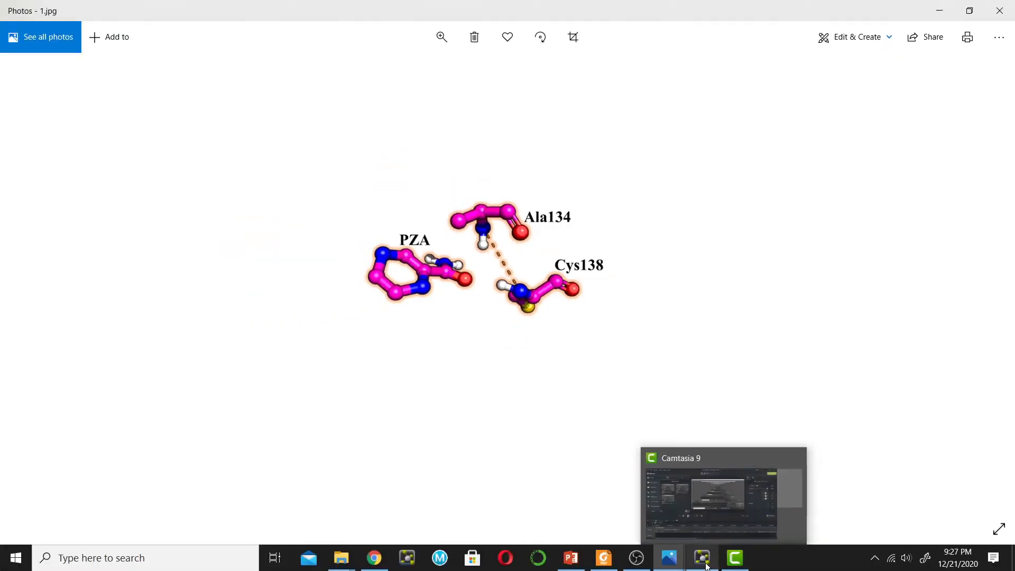
left_click(705, 561)
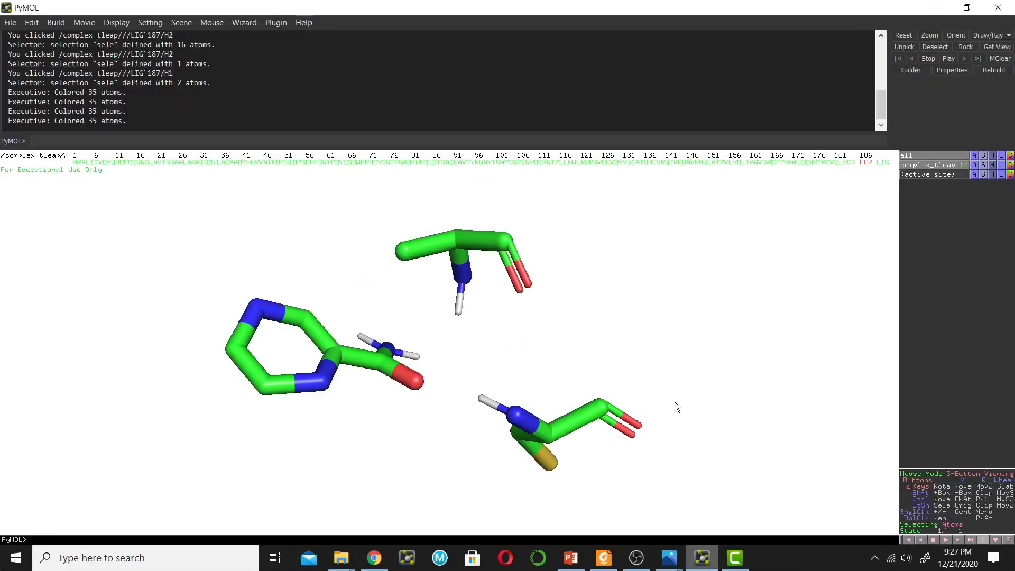
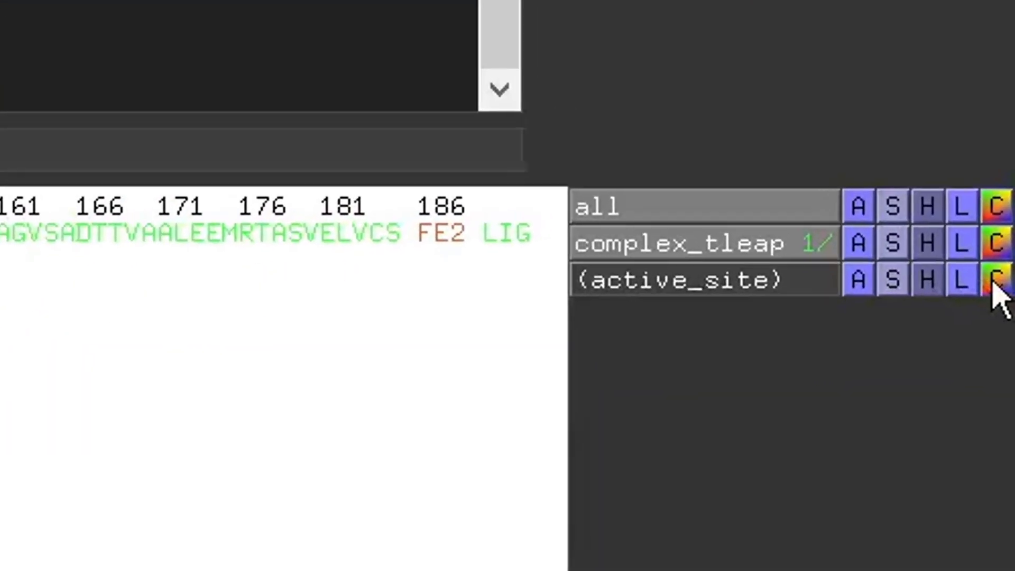
left_click(998, 290)
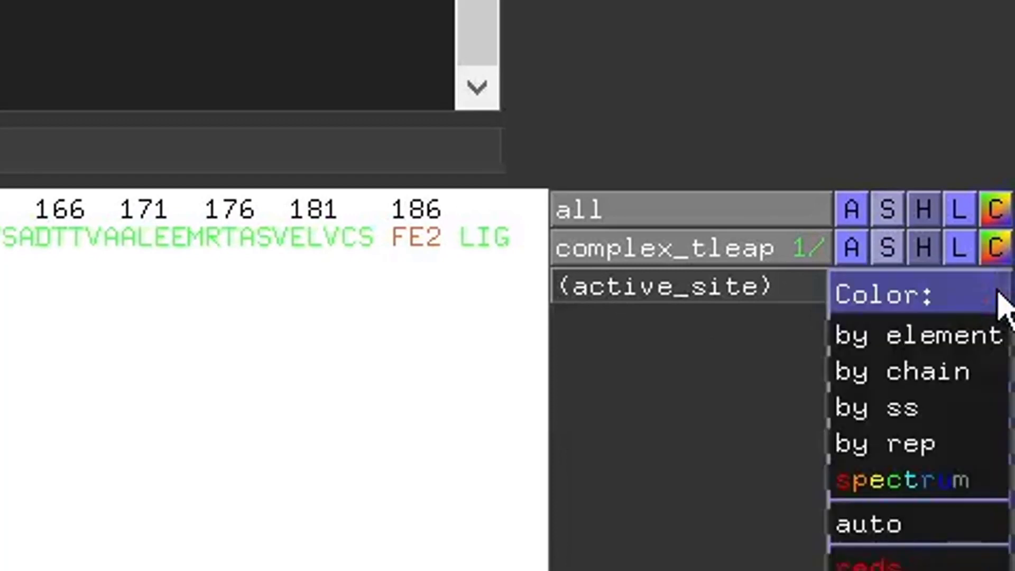
mouse_move(972, 344)
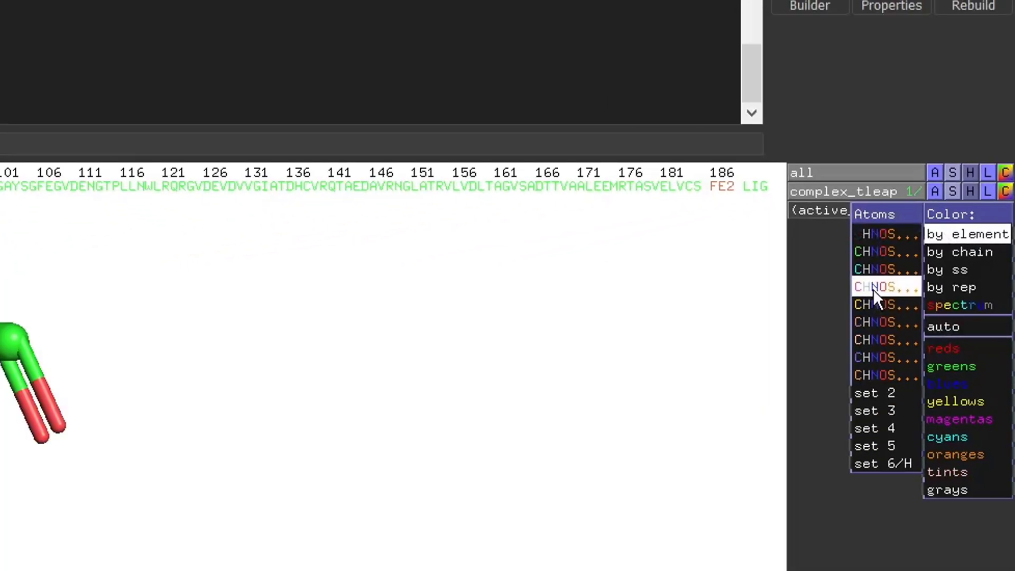
left_click(716, 444)
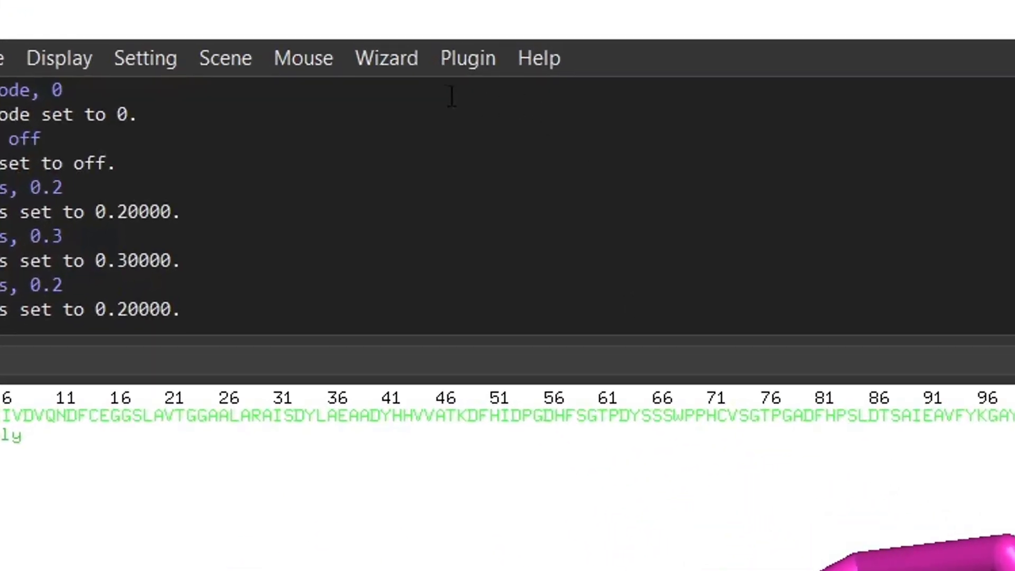
- Measure the distance between the backbone nitrogens of Ala134 and Cys138 with the Measurement wizard, and close the wizard
left_click(387, 66)
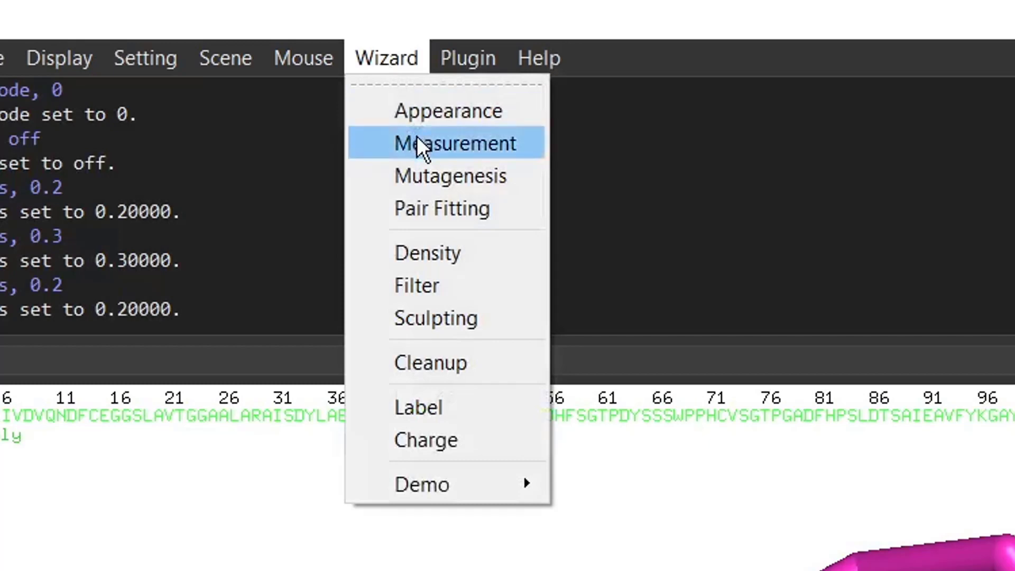
left_click(414, 136)
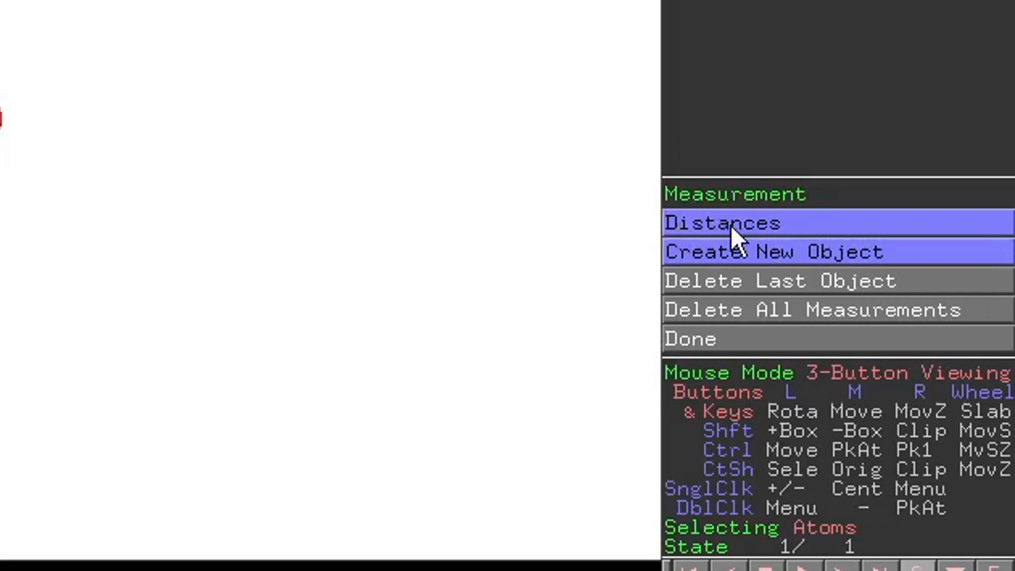
left_click(731, 225)
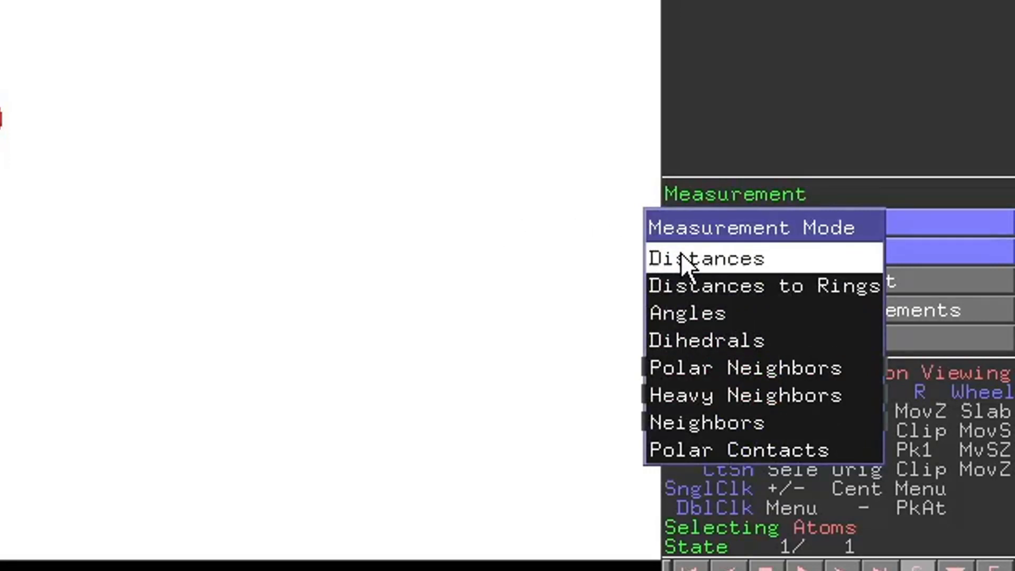
left_click(704, 267)
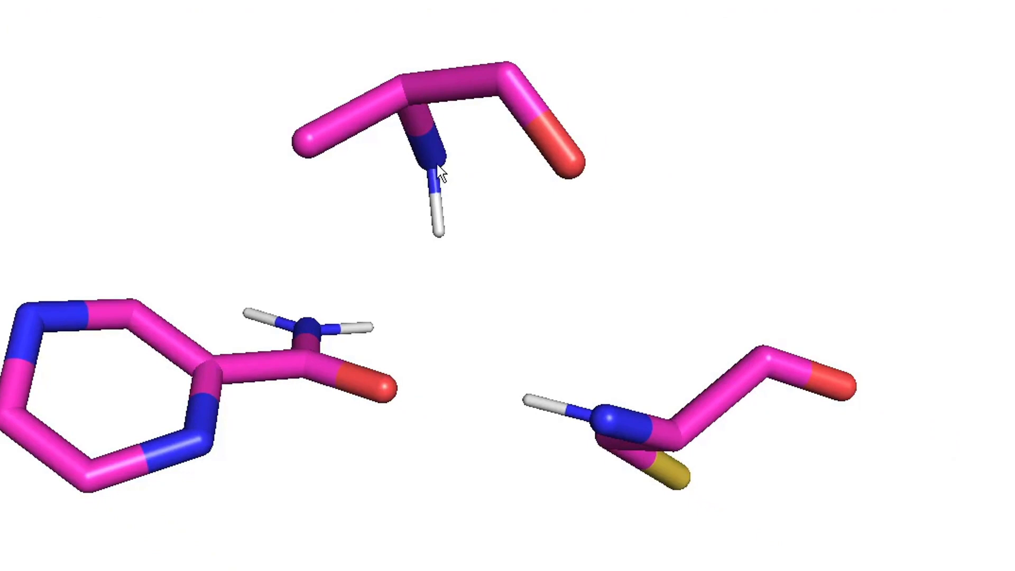
left_click(438, 166)
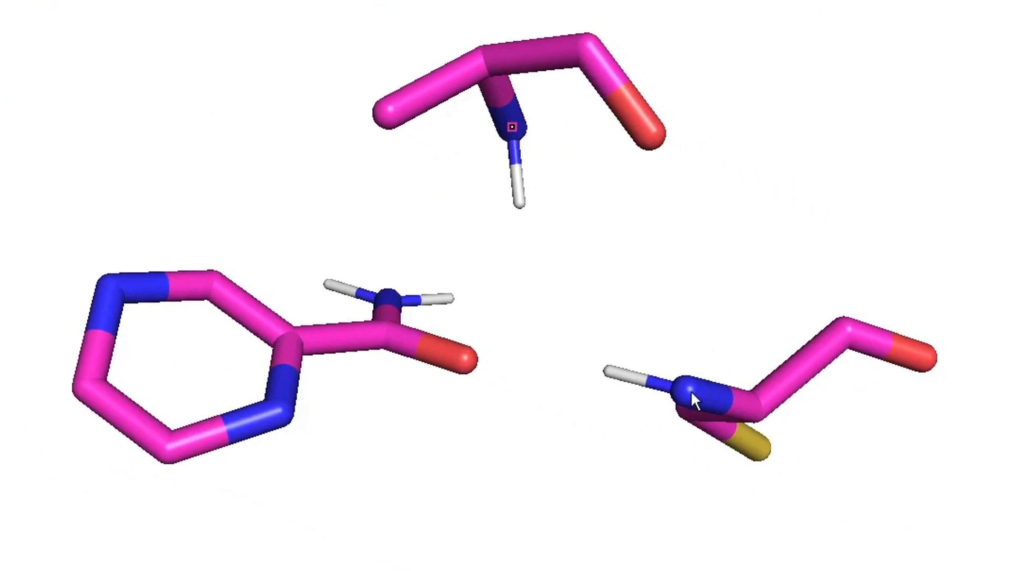
left_click(691, 394)
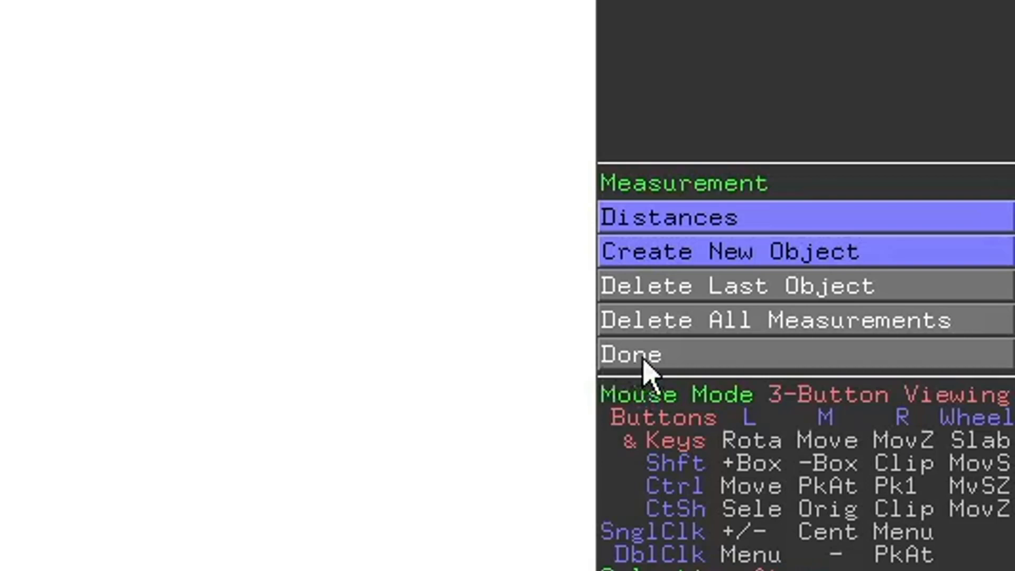
left_click(674, 366)
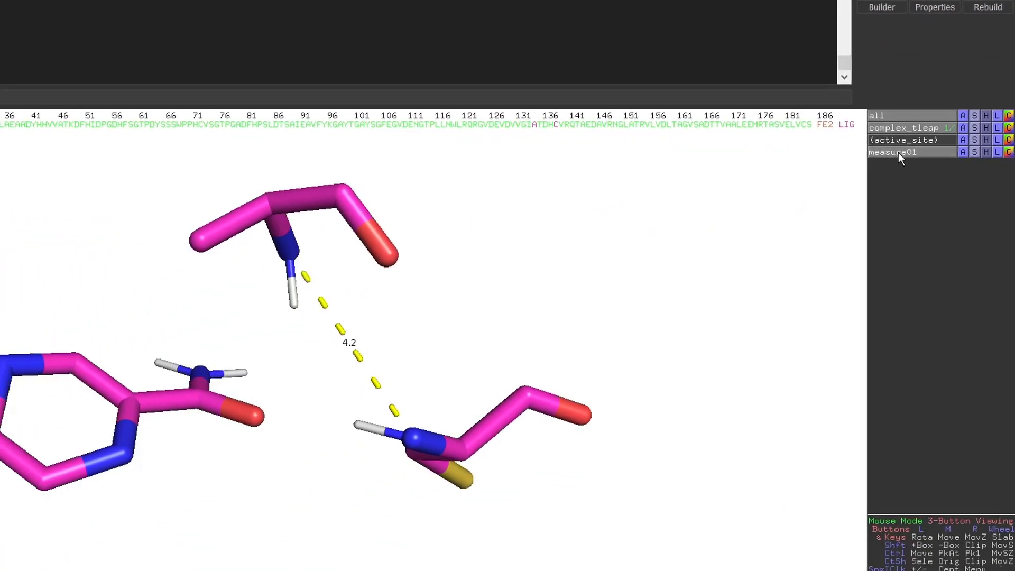
- Toggle the measure01 object off and on, and hide its distance label
left_click(899, 153)
left_click(898, 152)
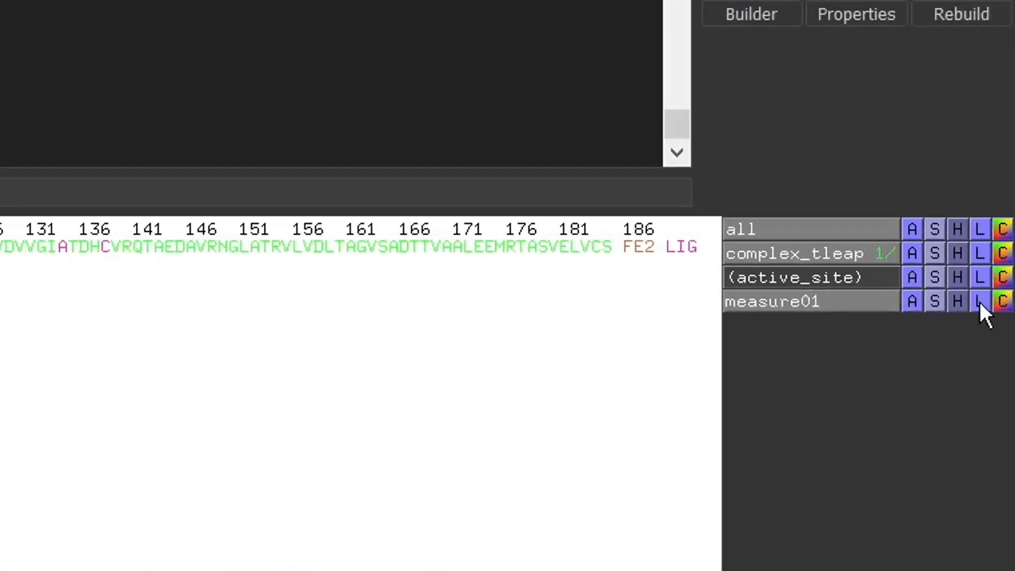
left_click(948, 345)
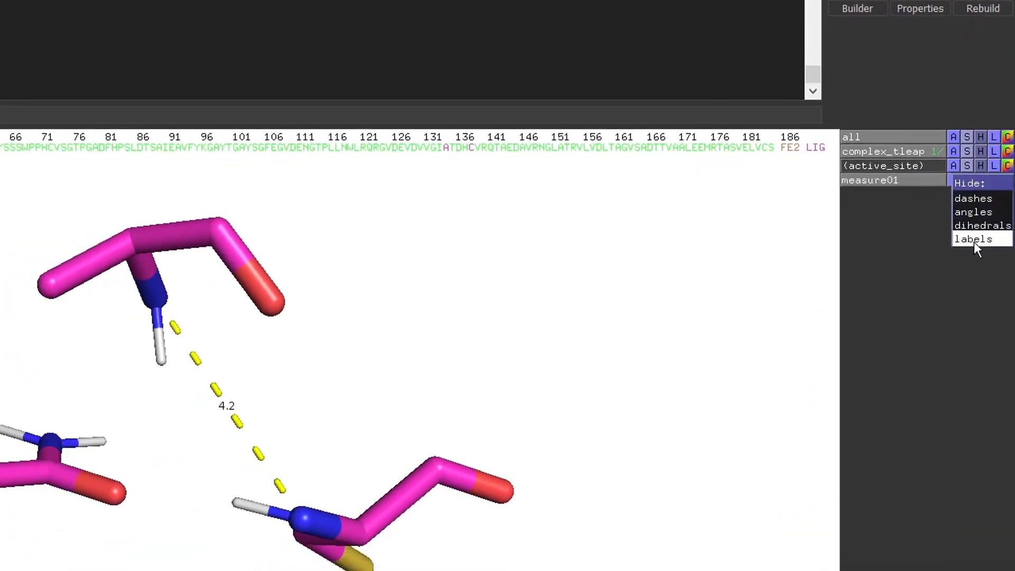
left_click(973, 240)
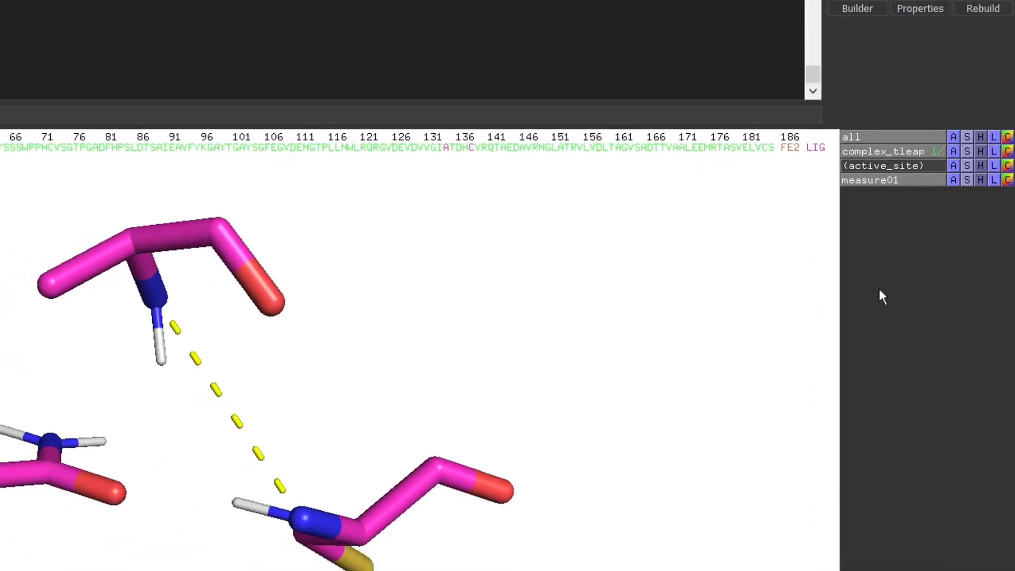
- Hide the dashes of the measure01 object and show them again
left_click(980, 180)
left_click(981, 197)
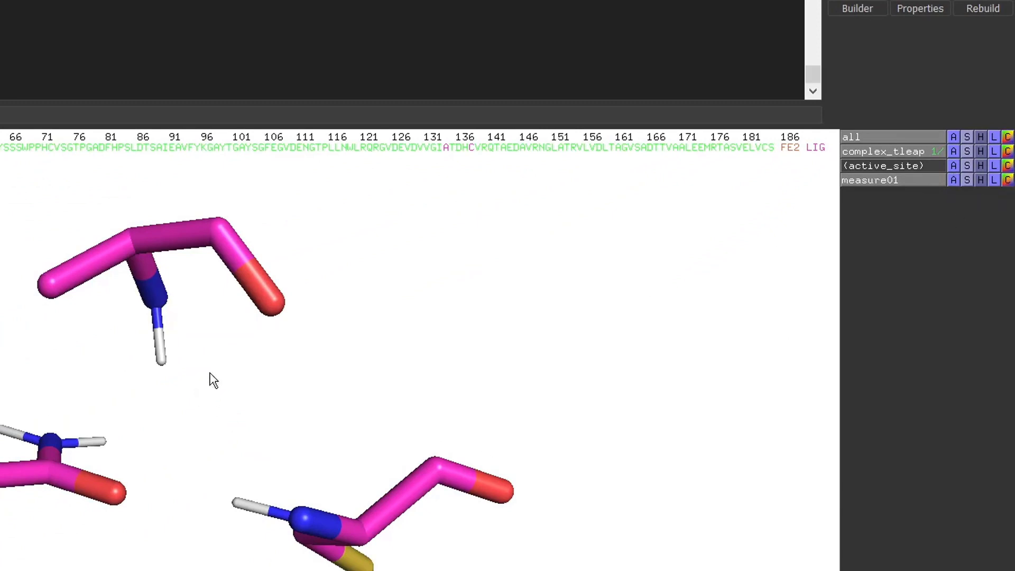
left_click(967, 182)
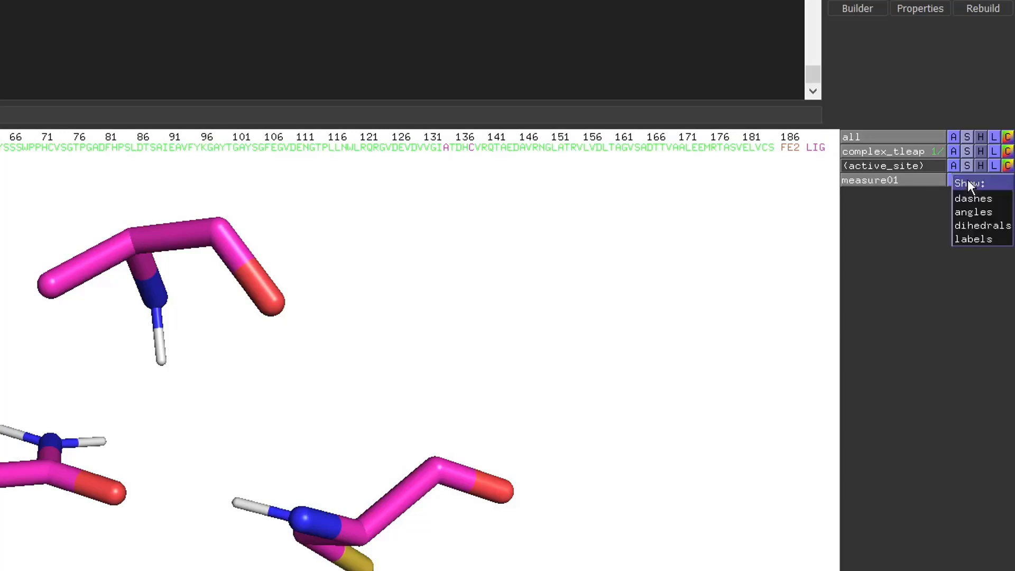
left_click(971, 199)
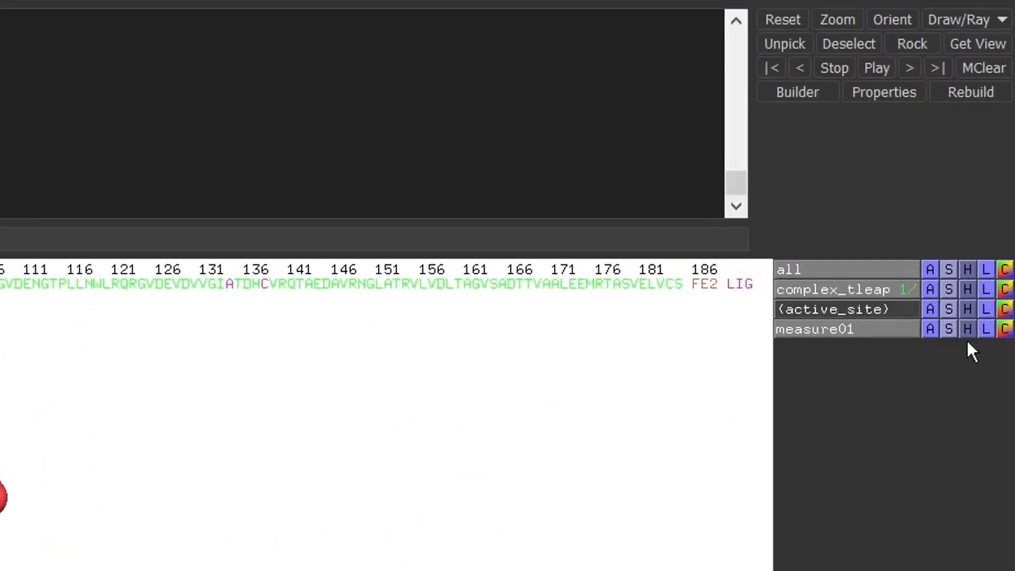
- Try green and red for the measure01 dashes, and set them back to yellow
left_click(1006, 332)
mouse_move(976, 396)
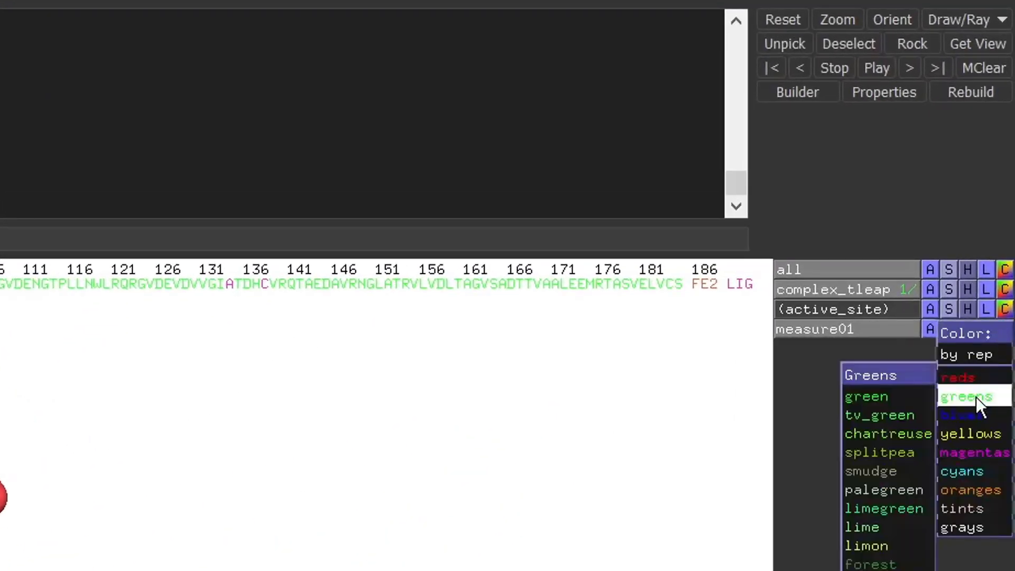
left_click(896, 395)
left_click(1005, 329)
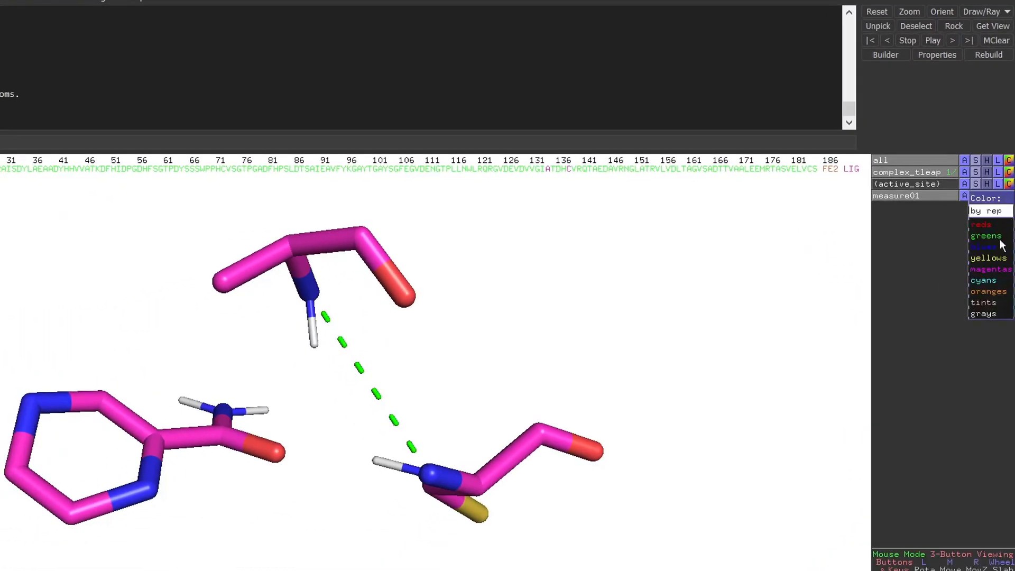
mouse_move(989, 231)
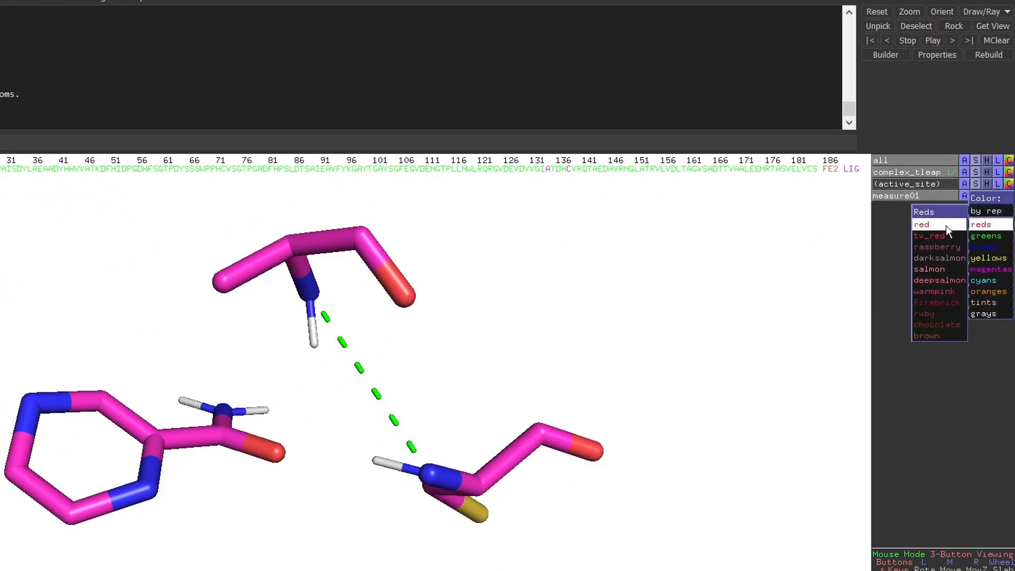
left_click(946, 225)
left_click(1009, 195)
mouse_move(988, 258)
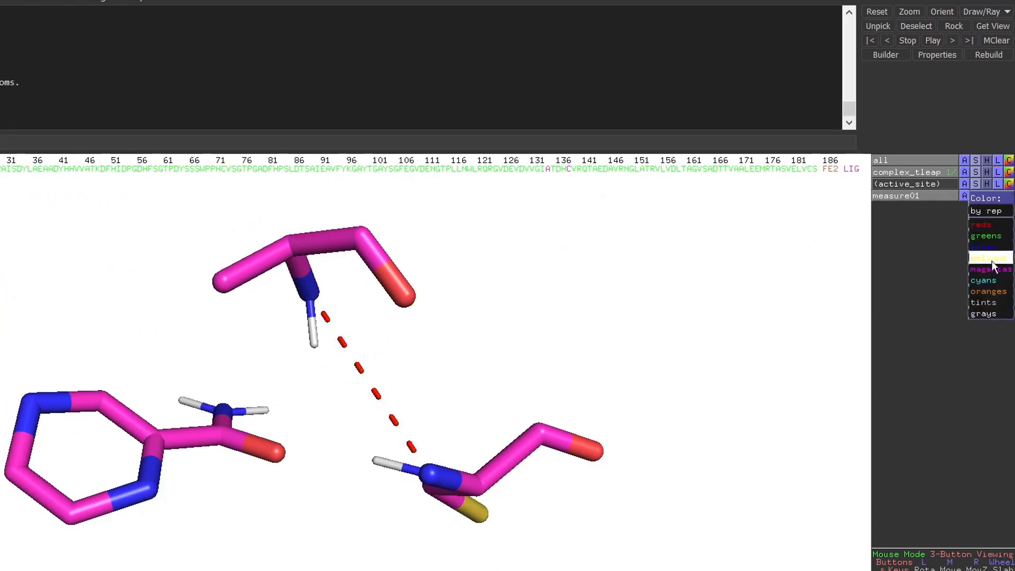
left_click(946, 254)
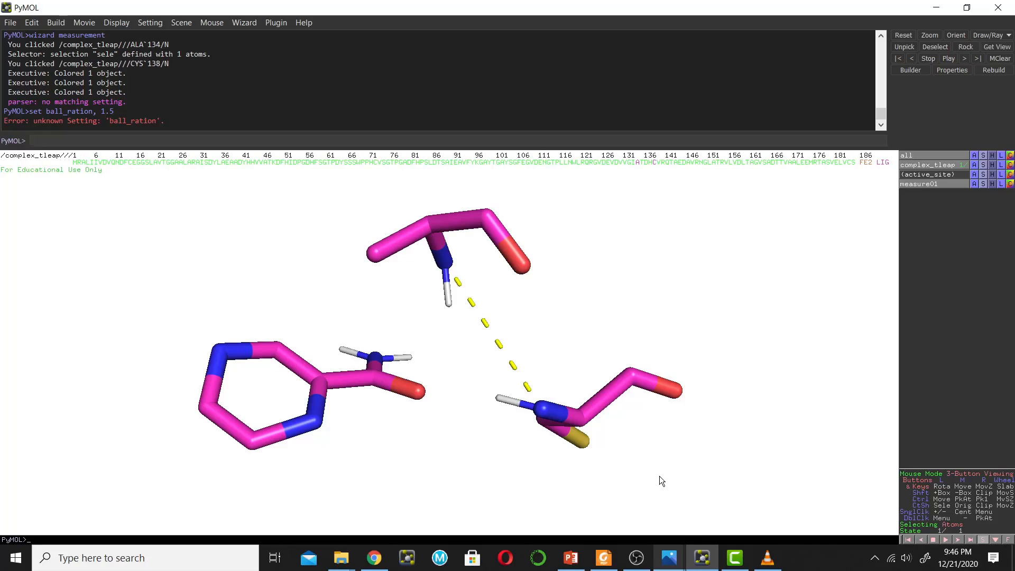
- Check the reference image, and turn on the stick_ball setting in PyMOL
key("alt+Tab")
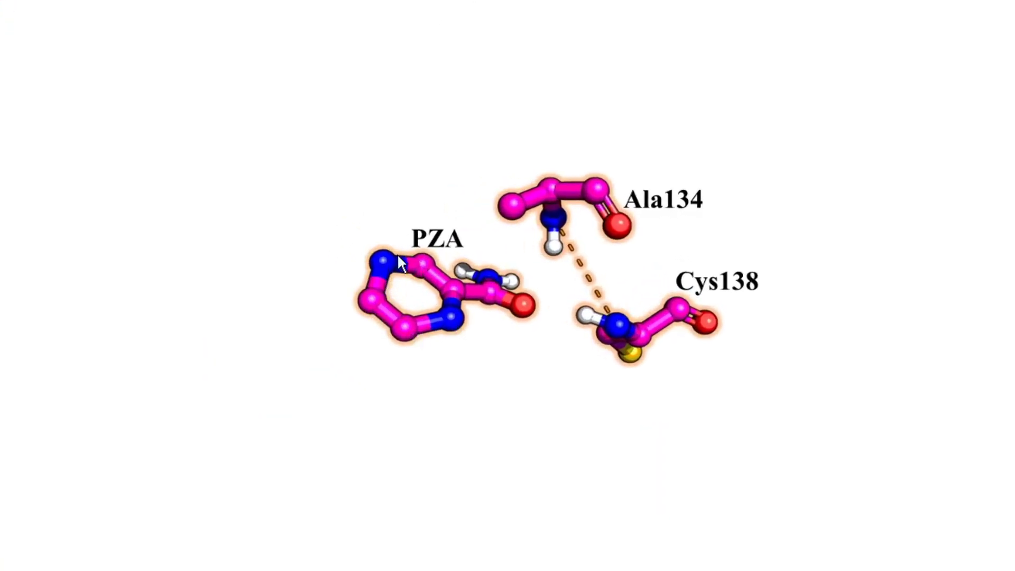
left_click(702, 557)
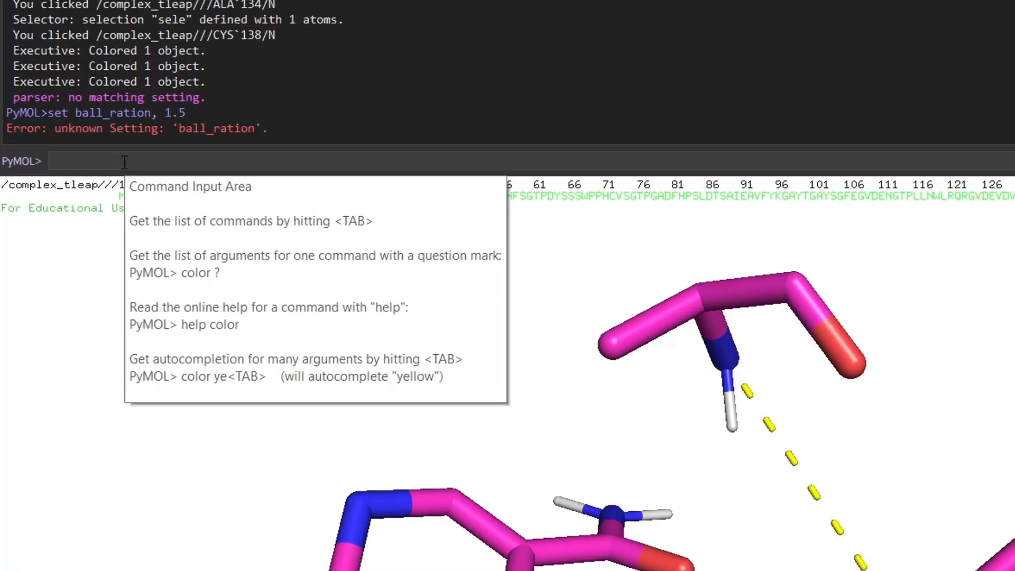
type("set")
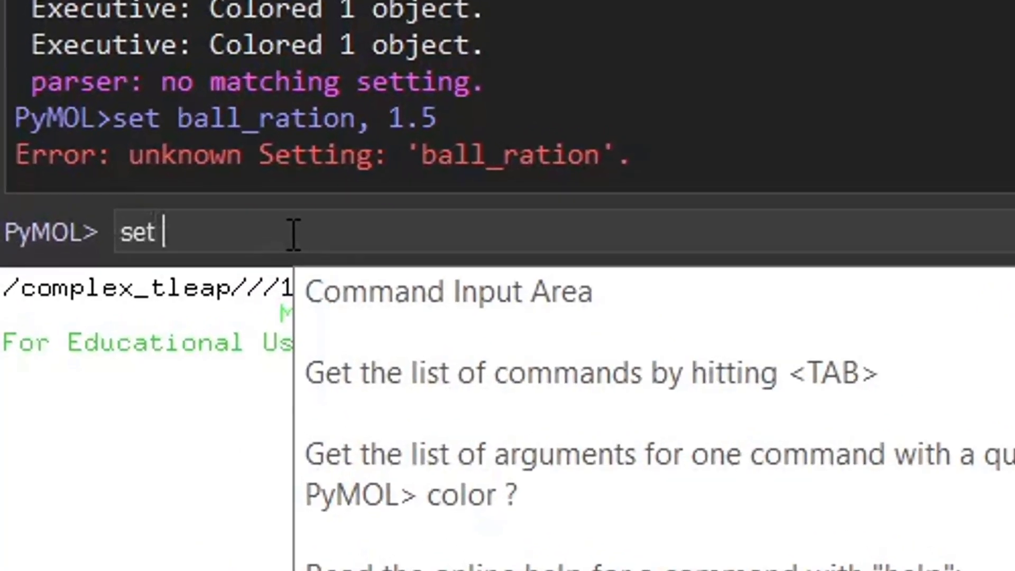
type(" stick")
key("Tab")
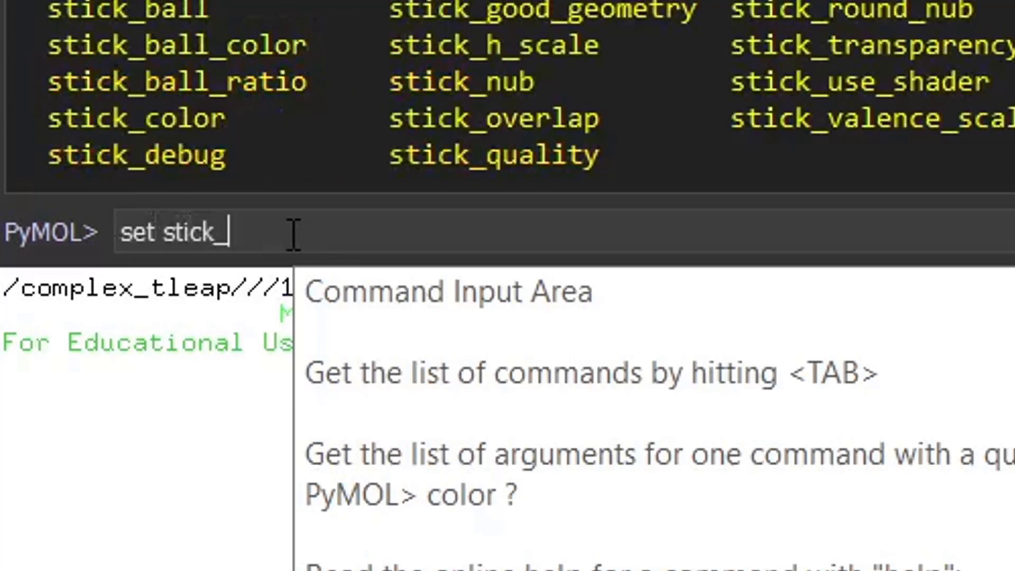
type("ball")
key("Tab")
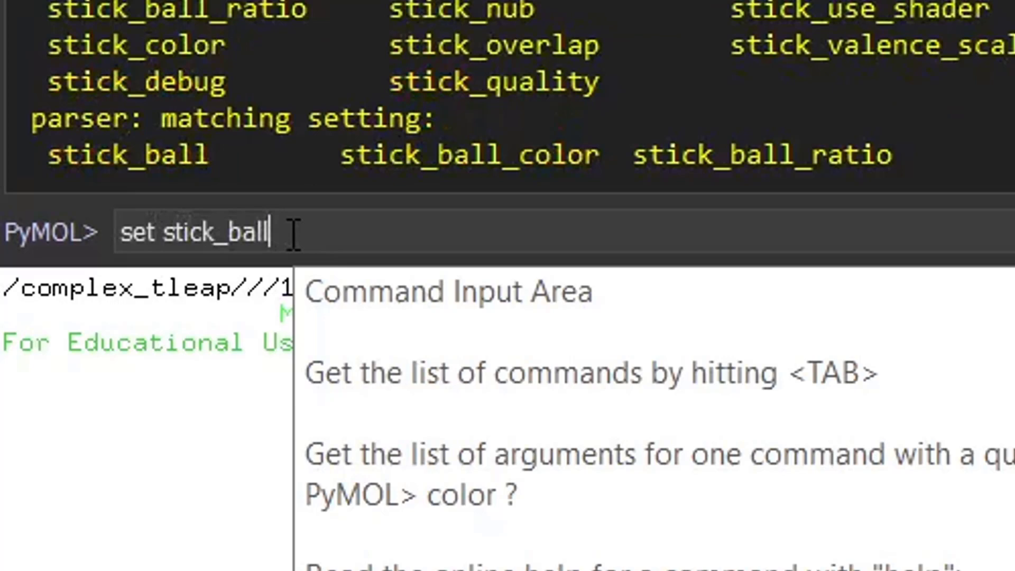
type(", on")
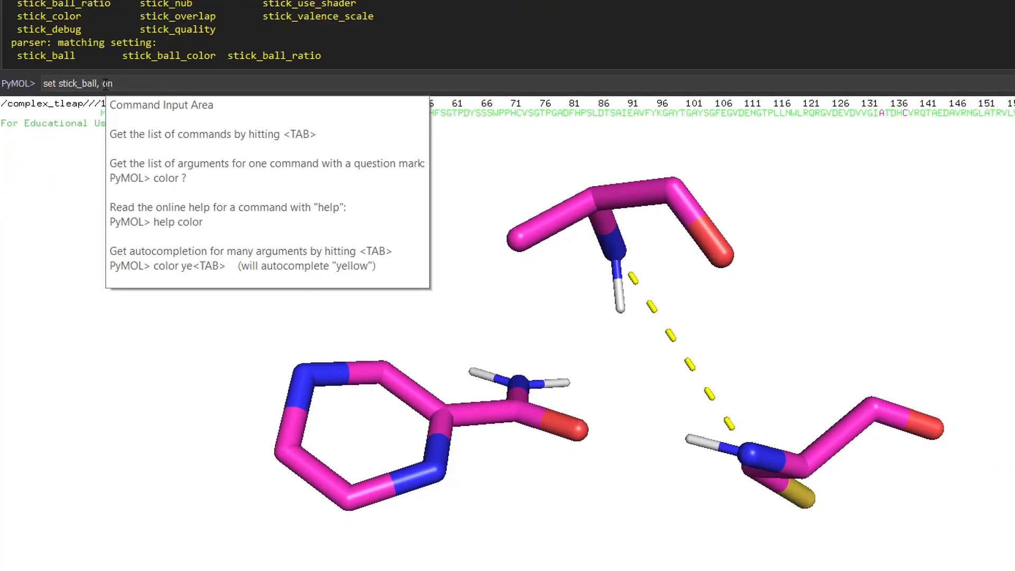
key("Return")
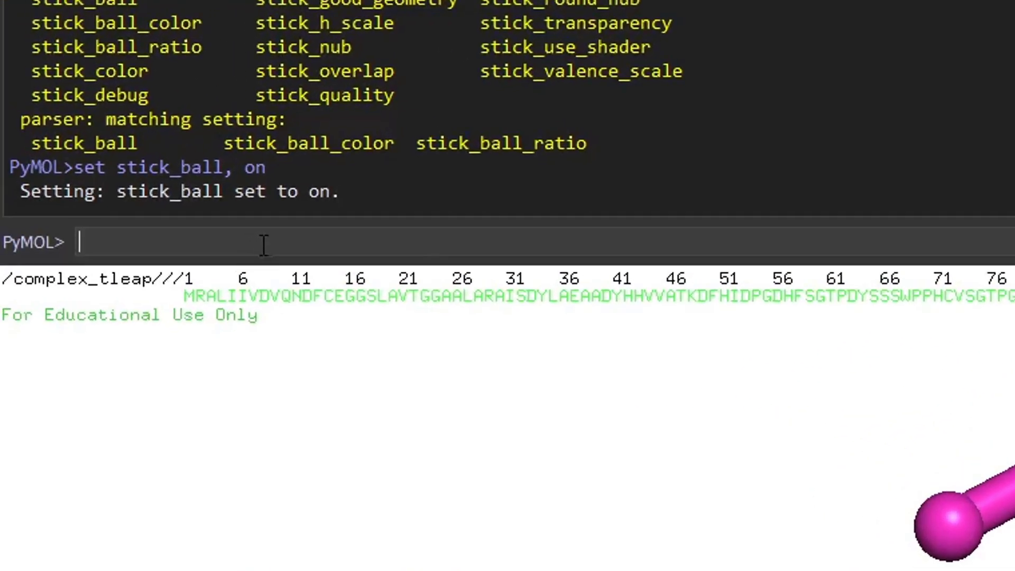
- Set stick_radius to 0.3 for the displayed ball-and-stick molecules
type("set")
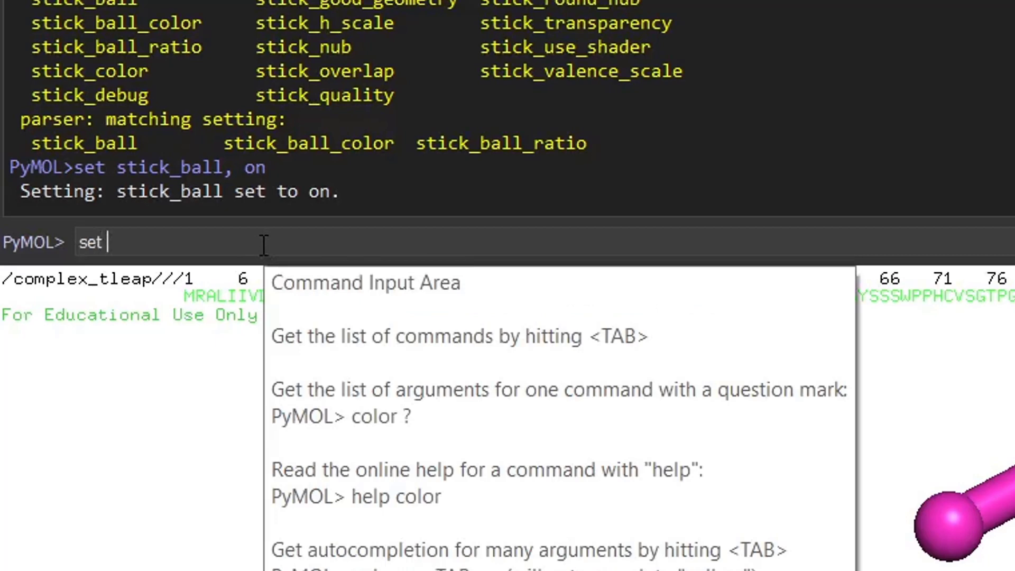
type(" stick_")
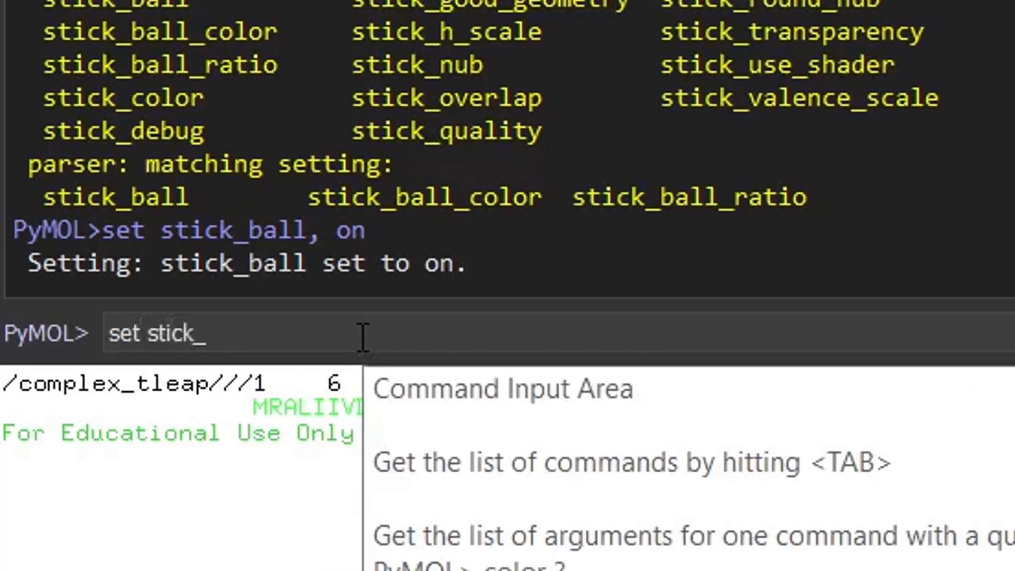
key("Tab")
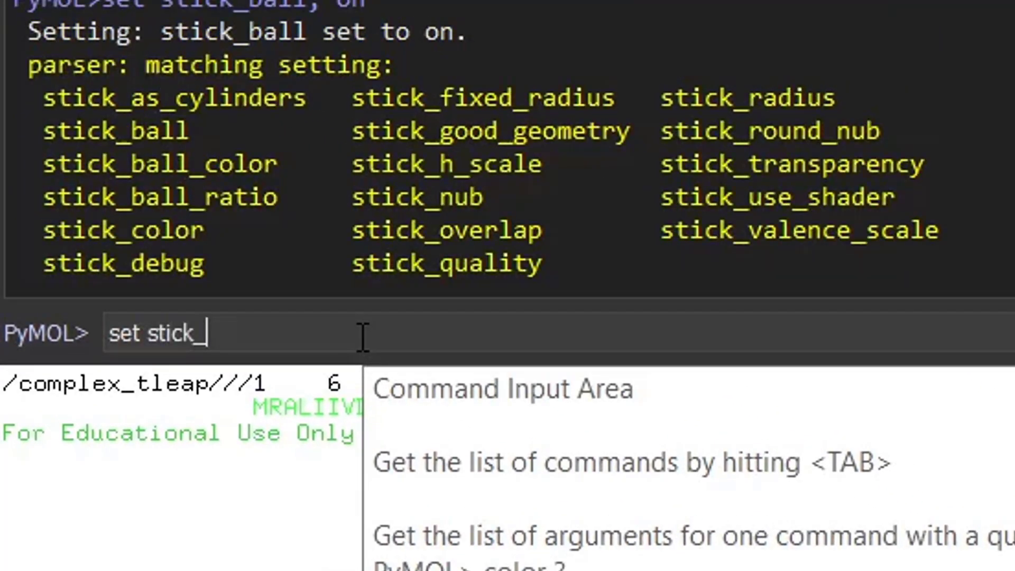
type("radius,")
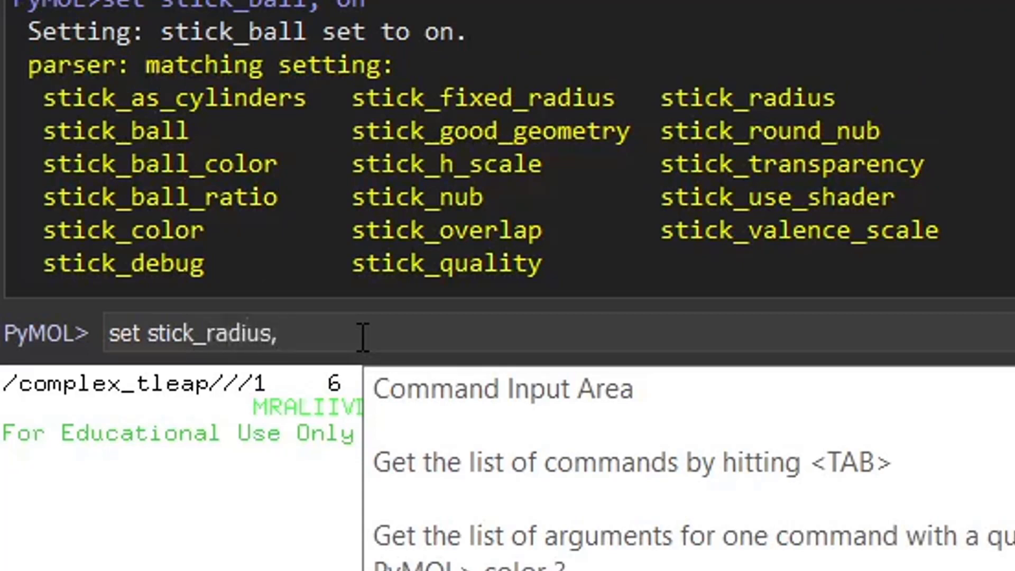
type(".3")
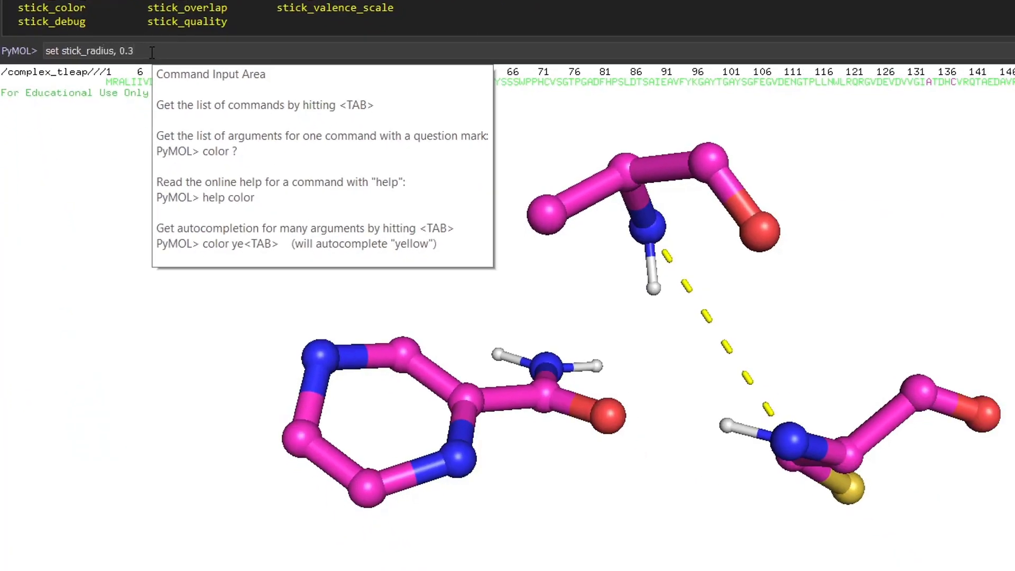
key("Return")
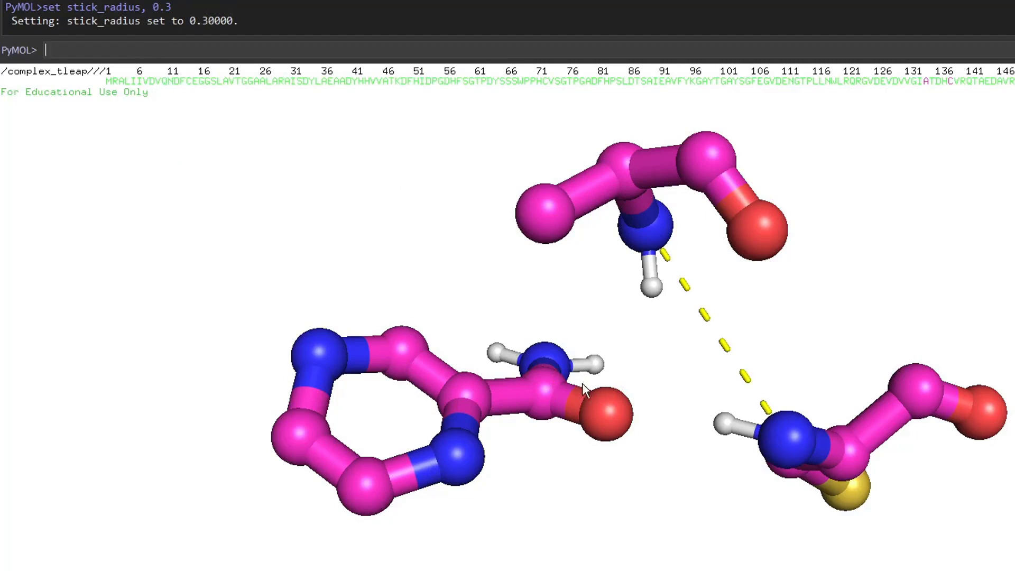
mouse_move(585, 359)
left_mouse_down()
mouse_move(582, 394)
mouse_move(586, 362)
left_mouse_up()
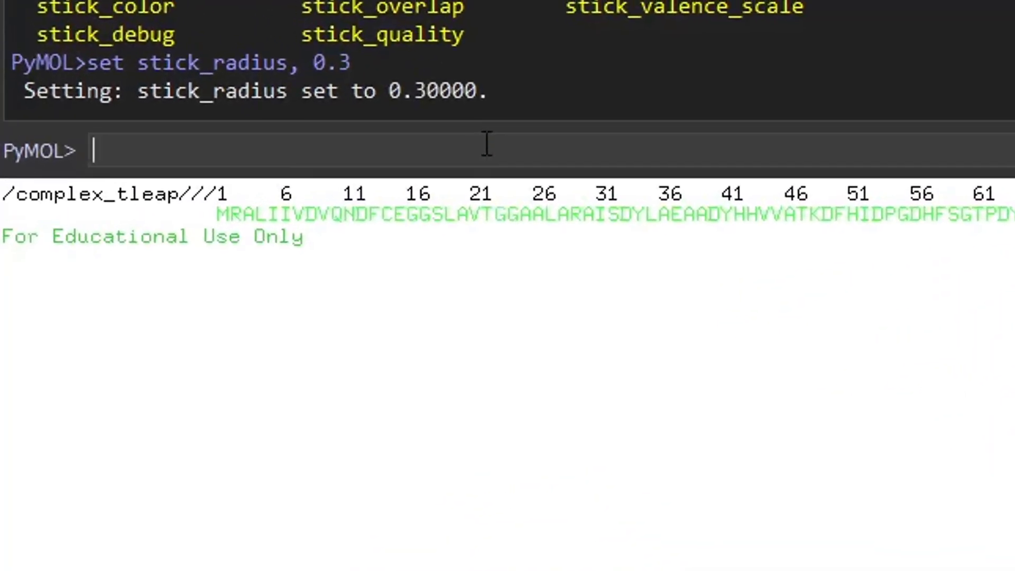
- Set ray_trace_mode to 3 for the molecular view
type("set ray_trace")
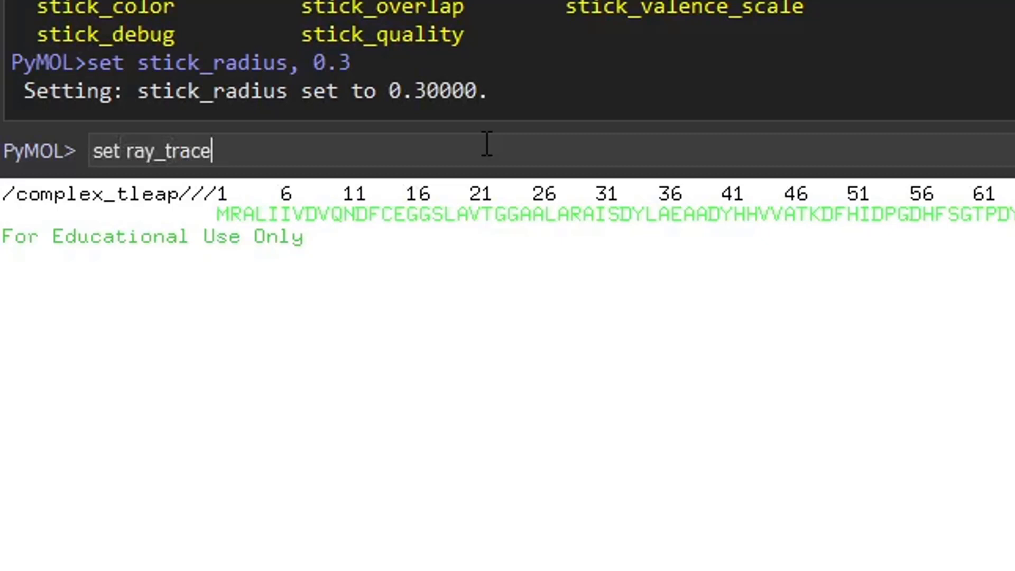
type("_mode,")
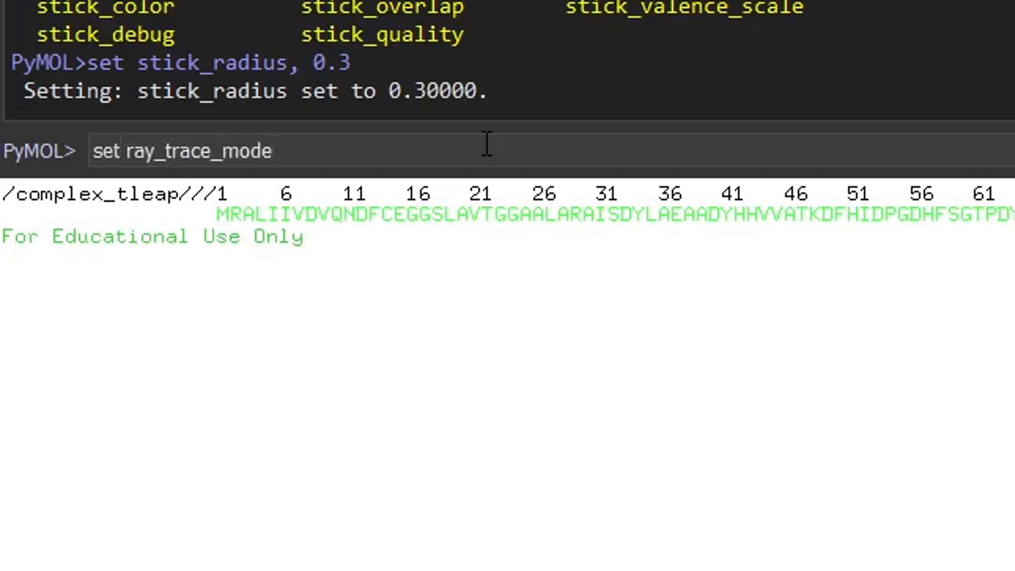
type(" 3")
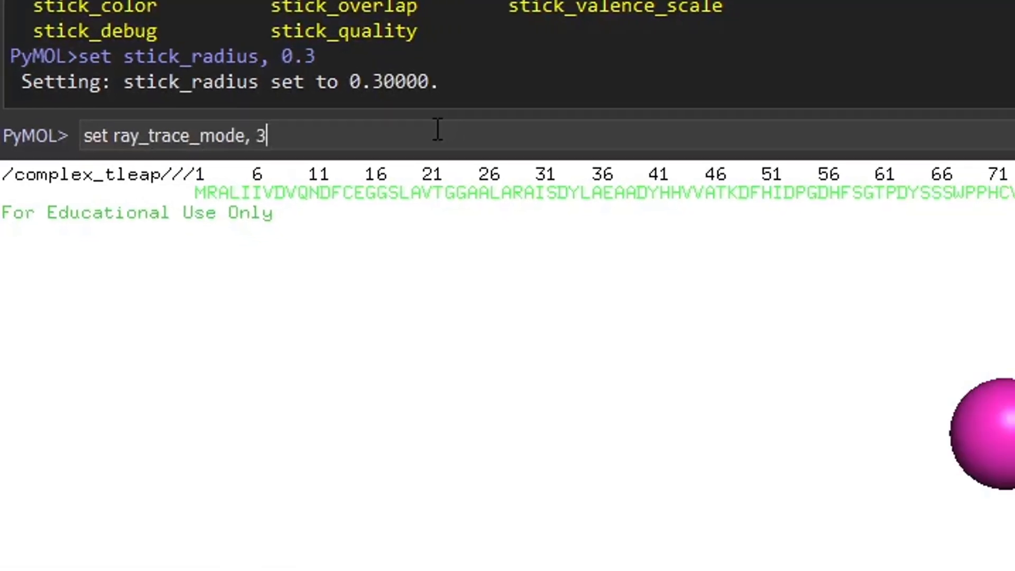
key("Return")
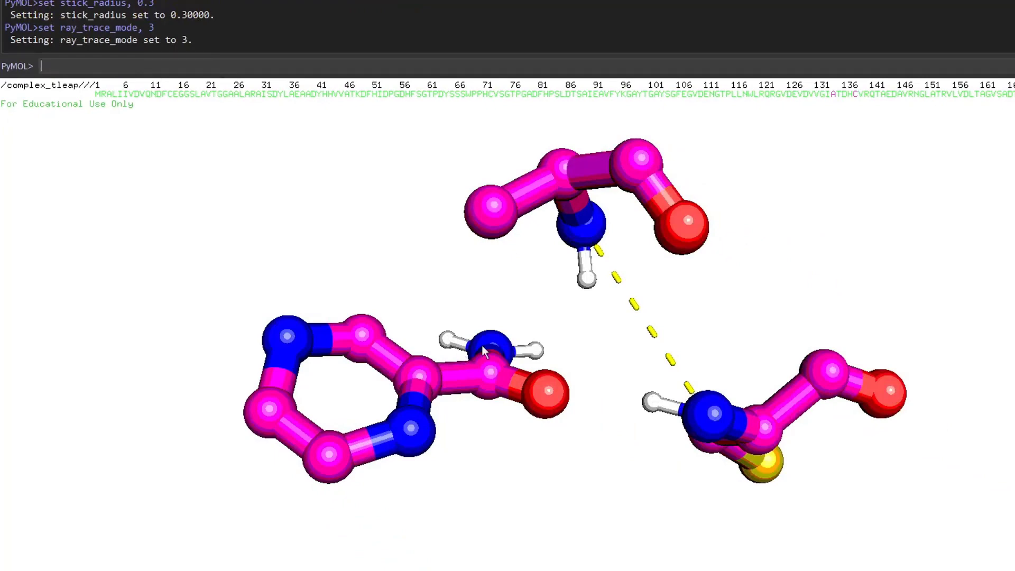
mouse_move(541, 425)
left_mouse_down()
mouse_move(529, 443)
mouse_move(548, 401)
mouse_move(537, 456)
mouse_move(530, 442)
left_mouse_up()
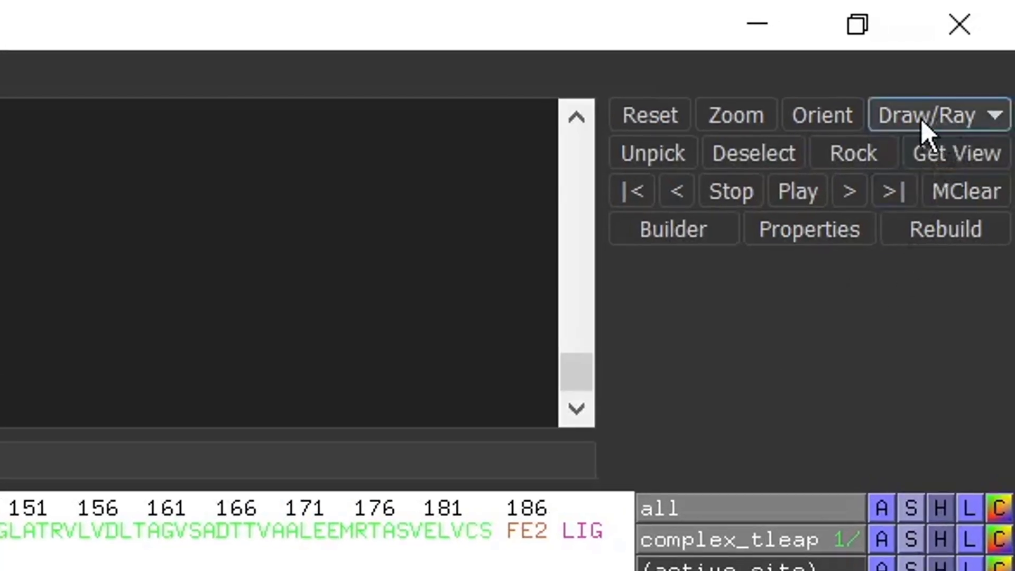
- Render the view with the fast Draw option at 300 DPI, and save it as the PNG file image_1 in the lecture-3 folder
left_click(964, 120)
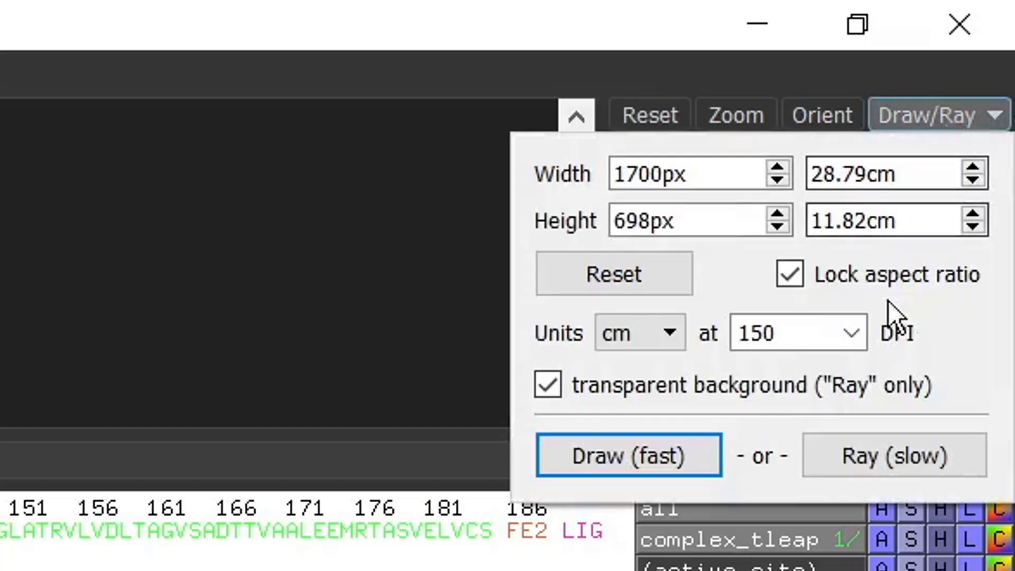
left_click(852, 337)
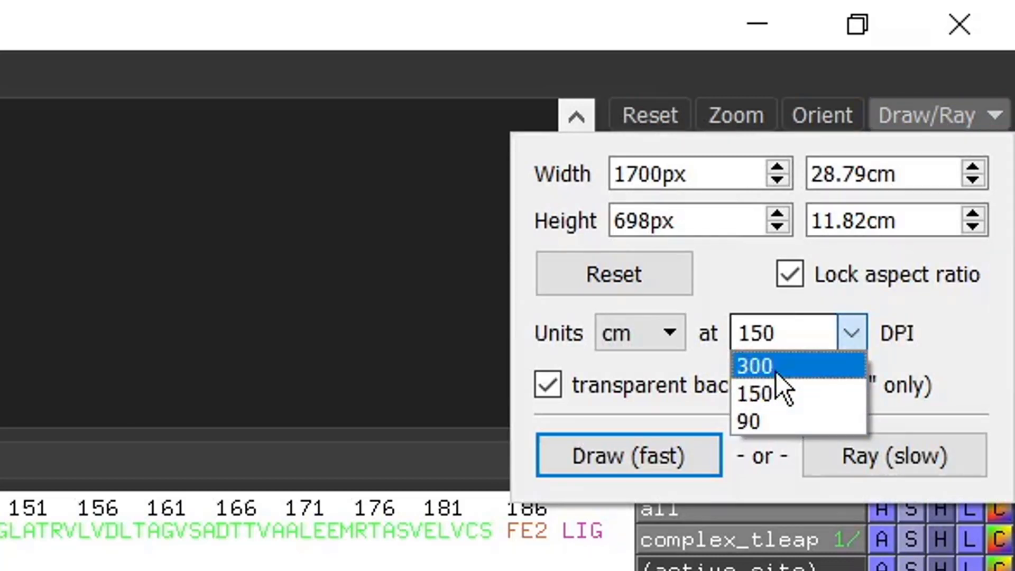
left_click(775, 371)
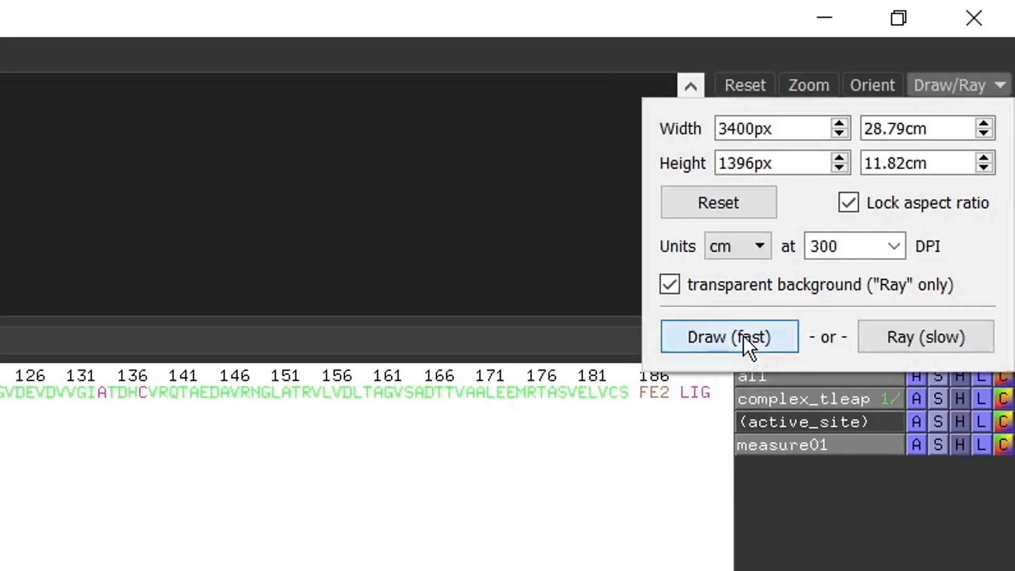
left_click(743, 334)
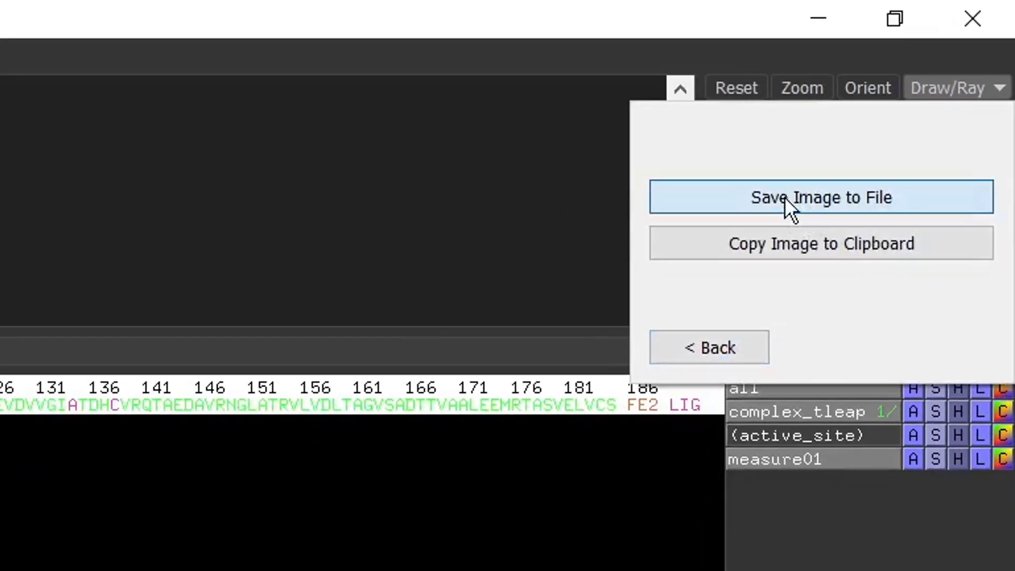
left_click(735, 242)
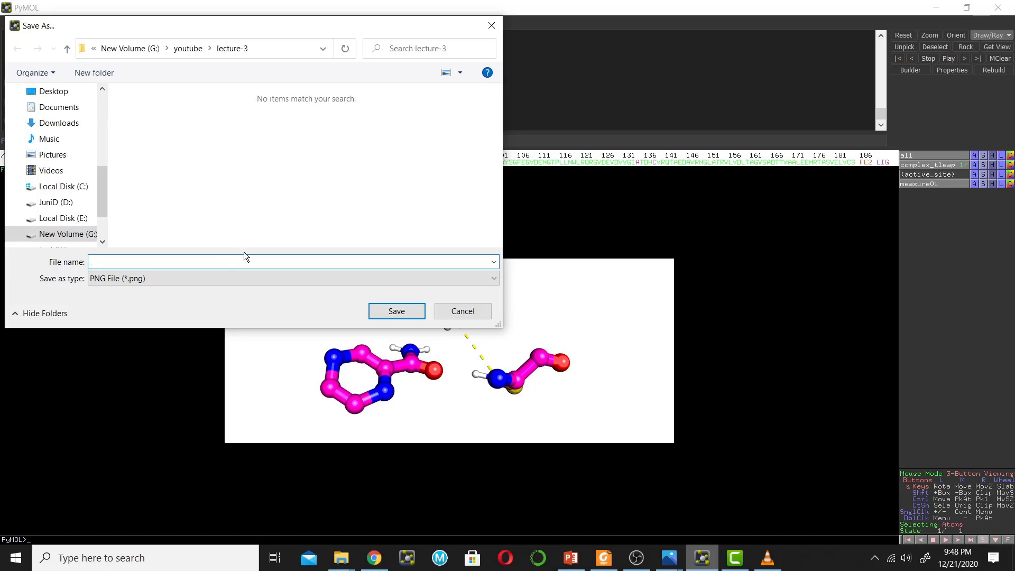
type("image_1")
left_click(397, 312)
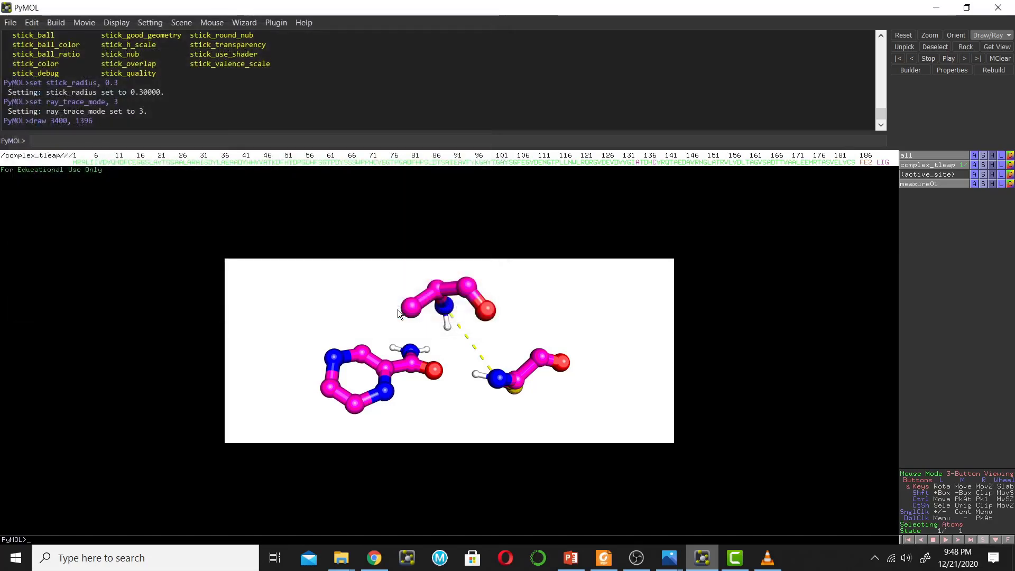
- Open image_1.png from the lecture-3 folder in File Explorer to examine the exported figure
left_click(348, 567)
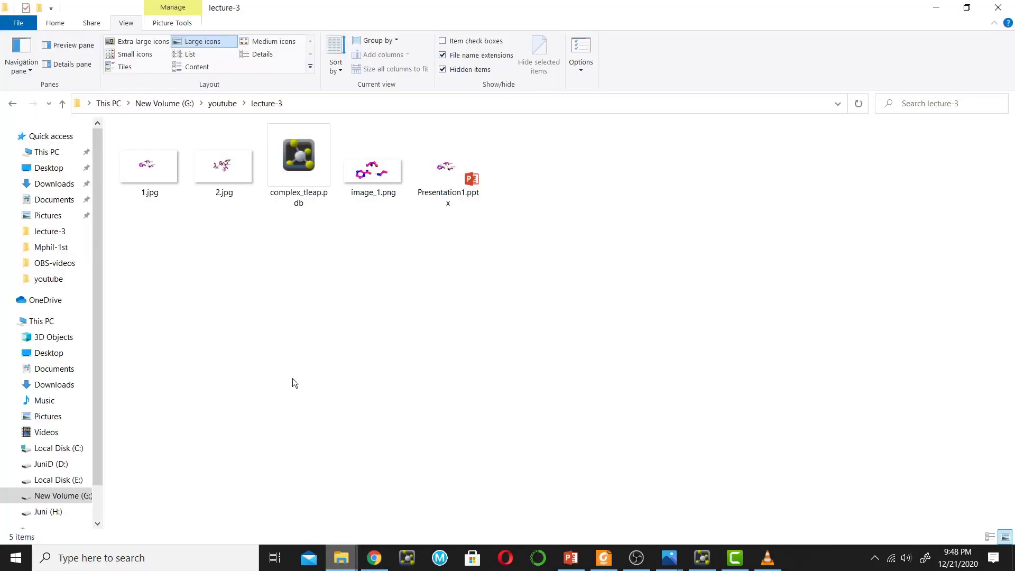
left_click(309, 512)
left_click(375, 182)
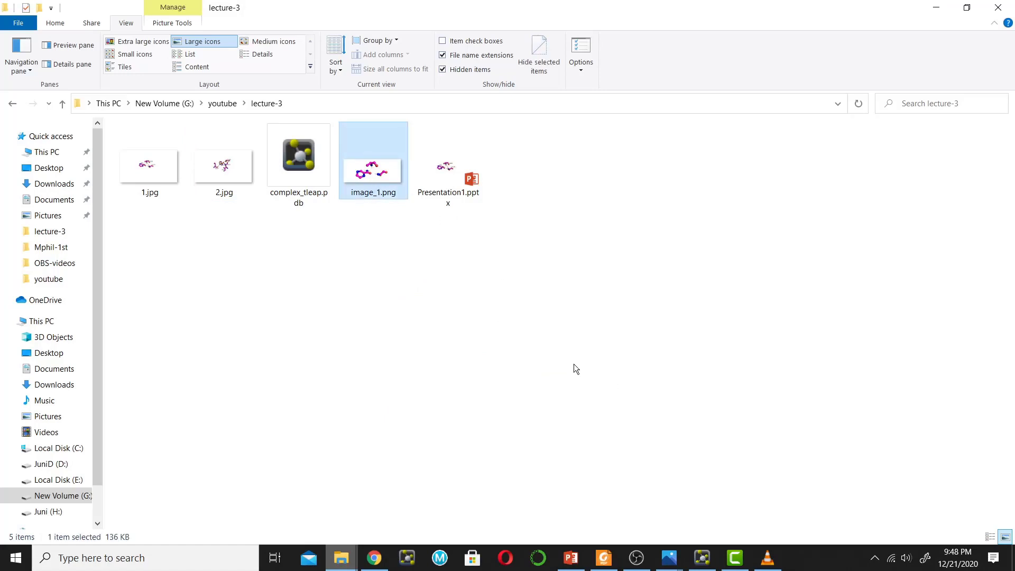
double_click(373, 167)
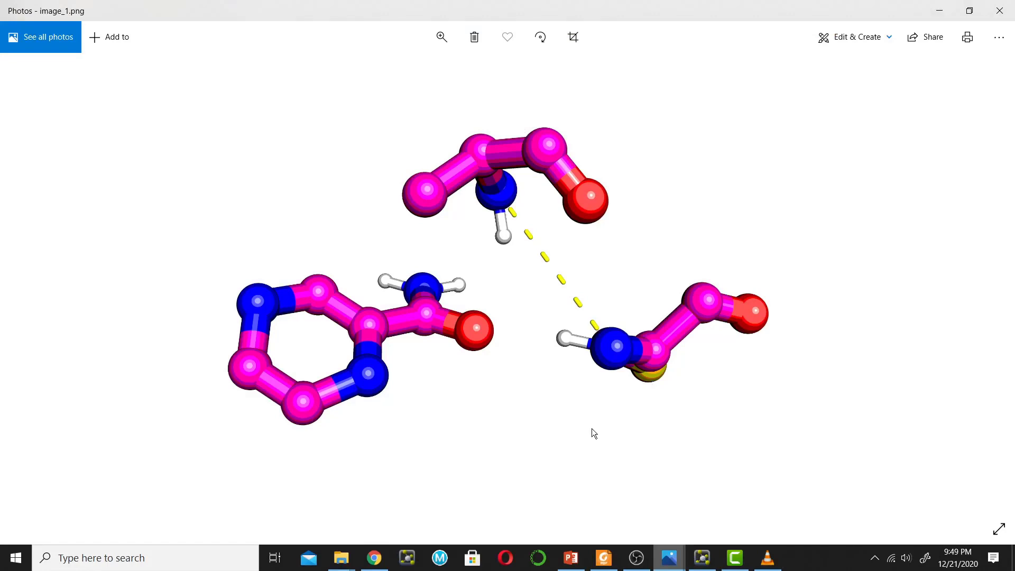
- Switch to Presentation1.pptx in PowerPoint, and delete the title and subtitle placeholders from the slide
left_click(570, 558)
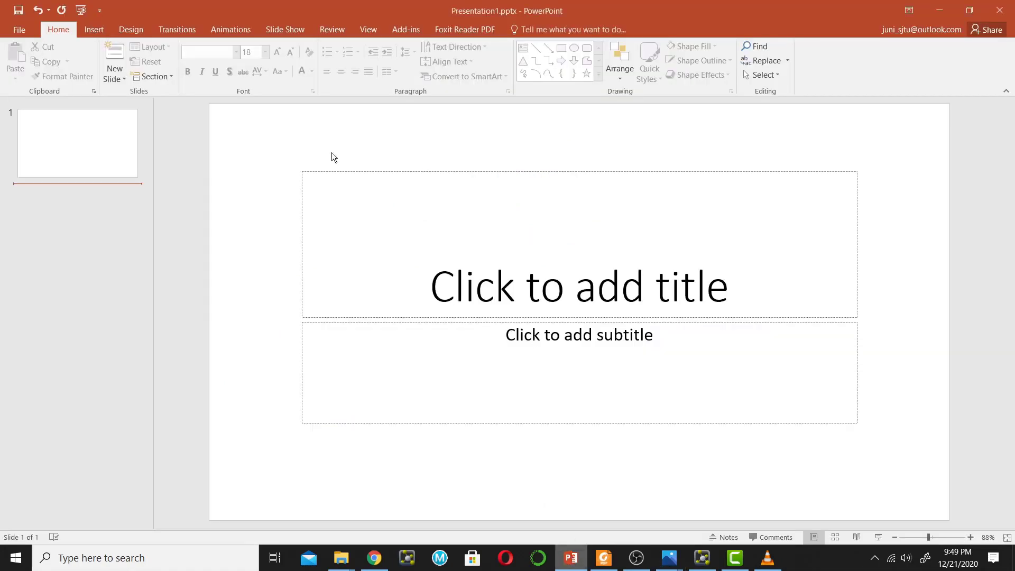
left_click(101, 29)
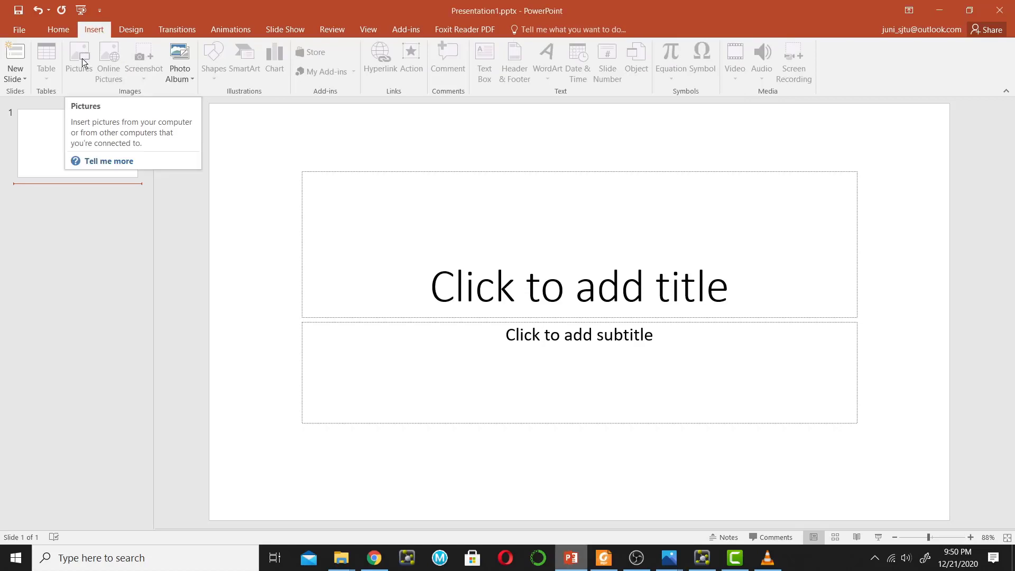
left_click(490, 175)
left_click(491, 172)
key("Delete")
left_click(503, 321)
key("Delete")
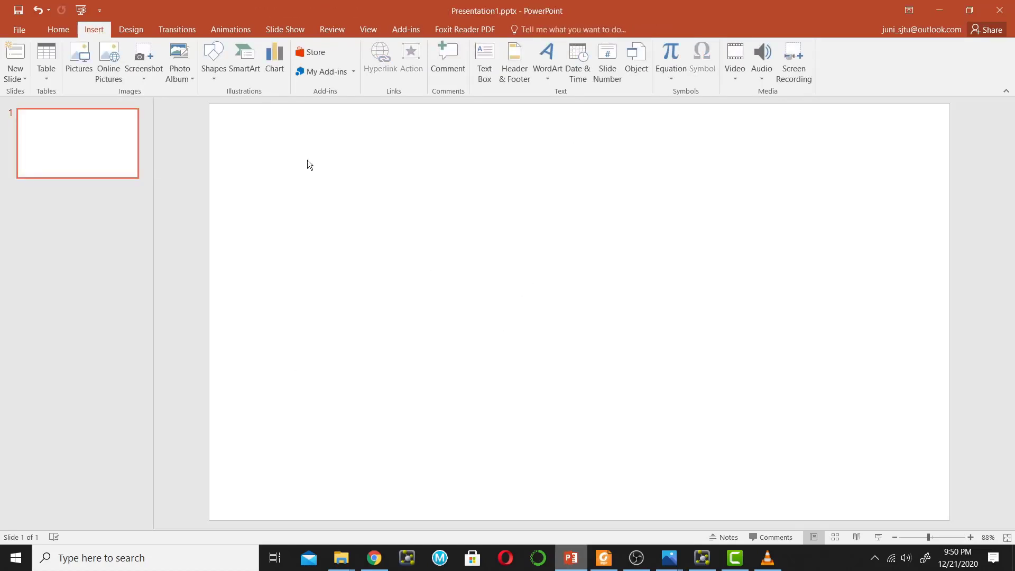
- Insert the picture image_1.png from the youtube/lecture-3 folder onto the blank slide
left_click(86, 56)
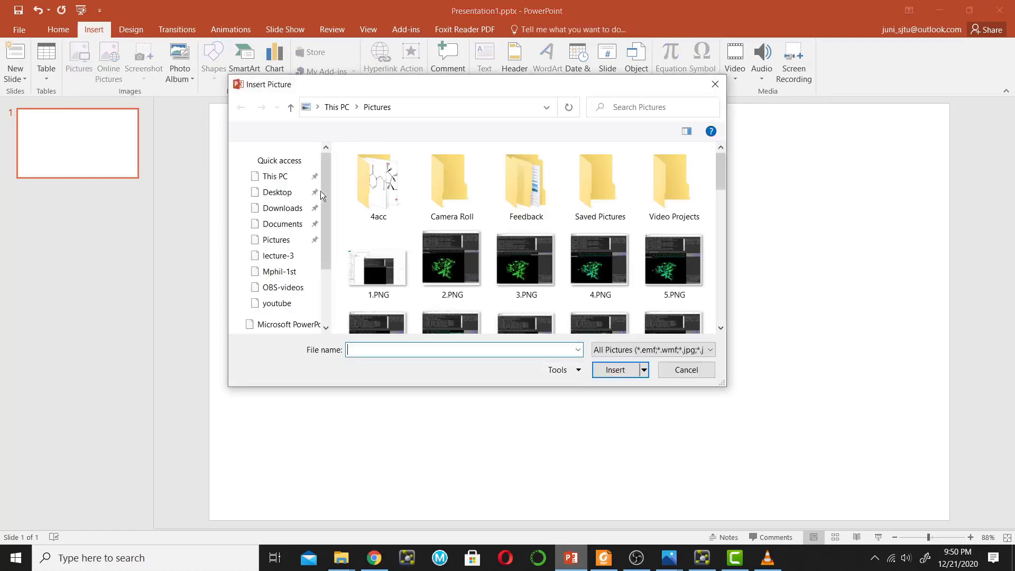
scroll(327, 238, "up", 5)
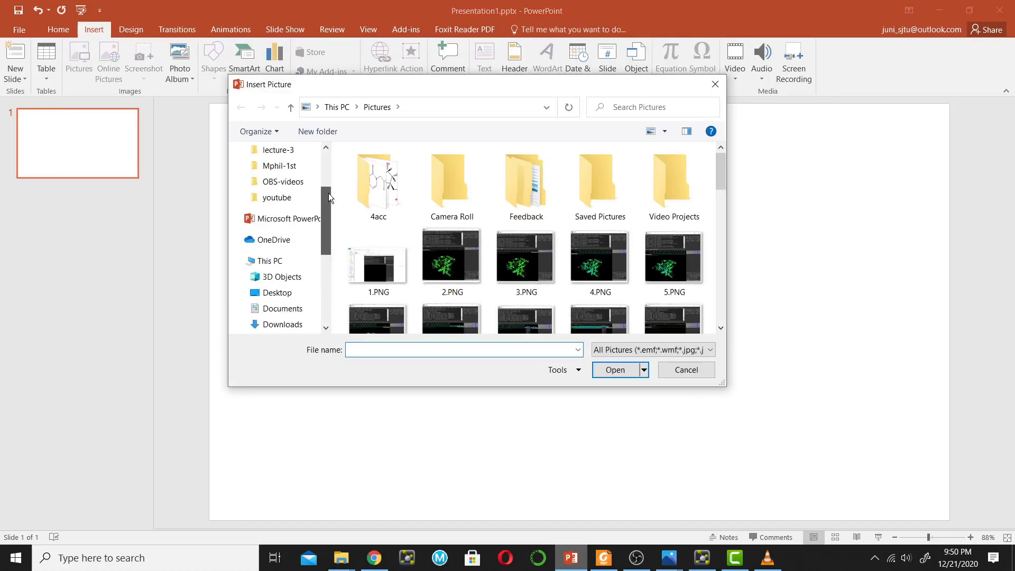
left_click(296, 198)
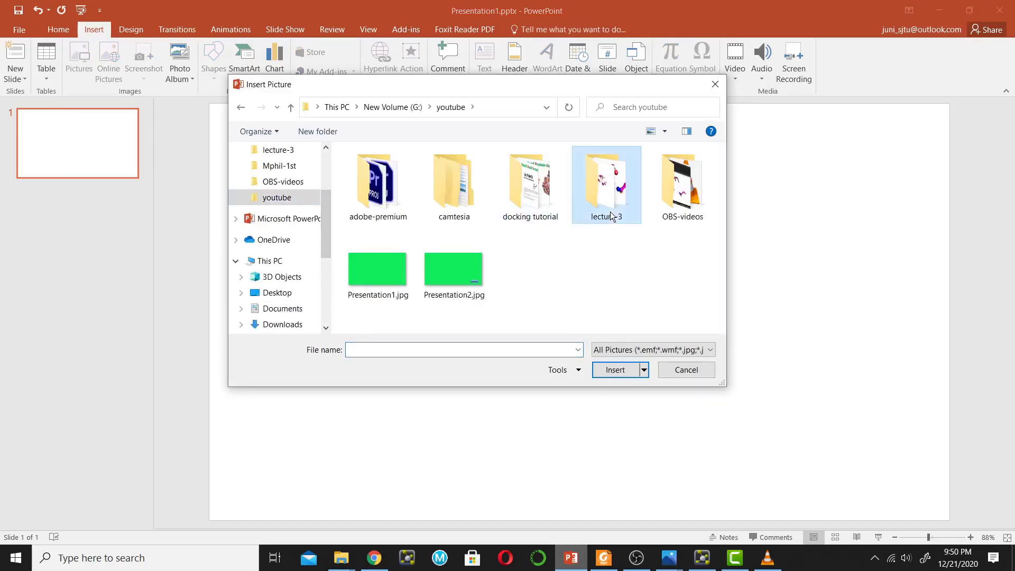
double_click(608, 191)
left_click(536, 209)
left_click(615, 370)
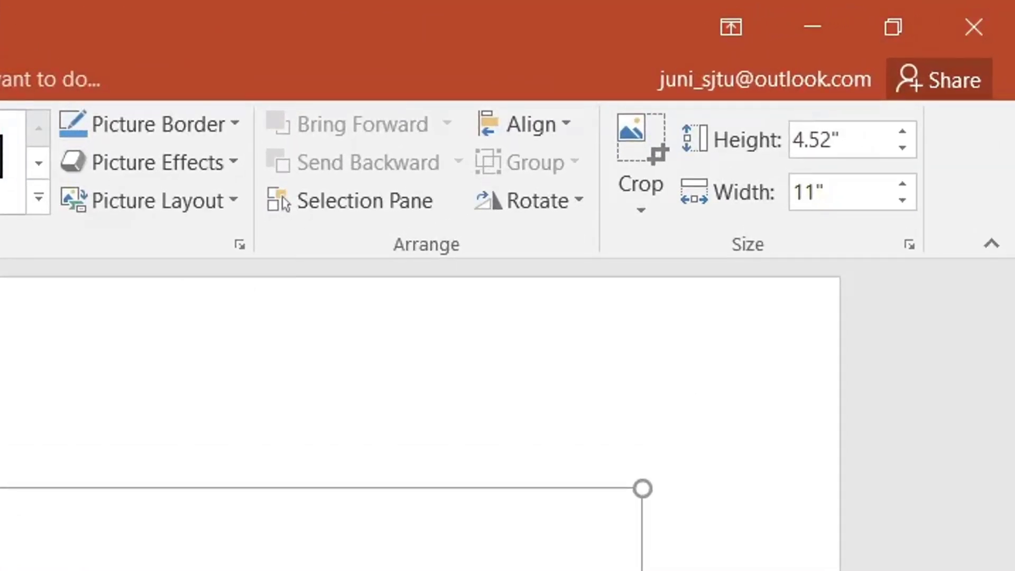
- Crop the empty areas on both sides of the picture to a width of about 6.31", and shift the picture slightly left
left_click(636, 169)
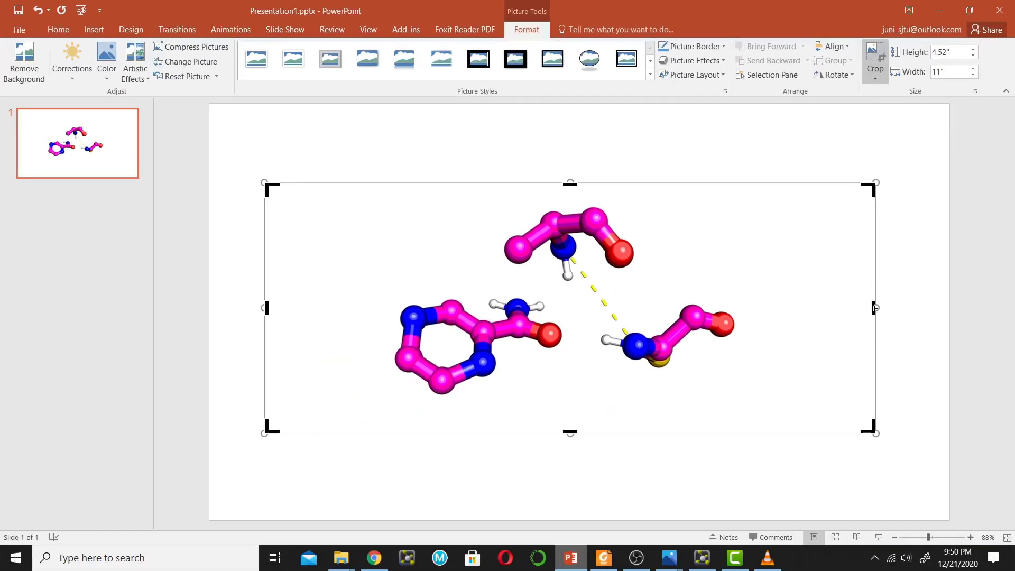
left_click_drag(874, 308, 738, 347)
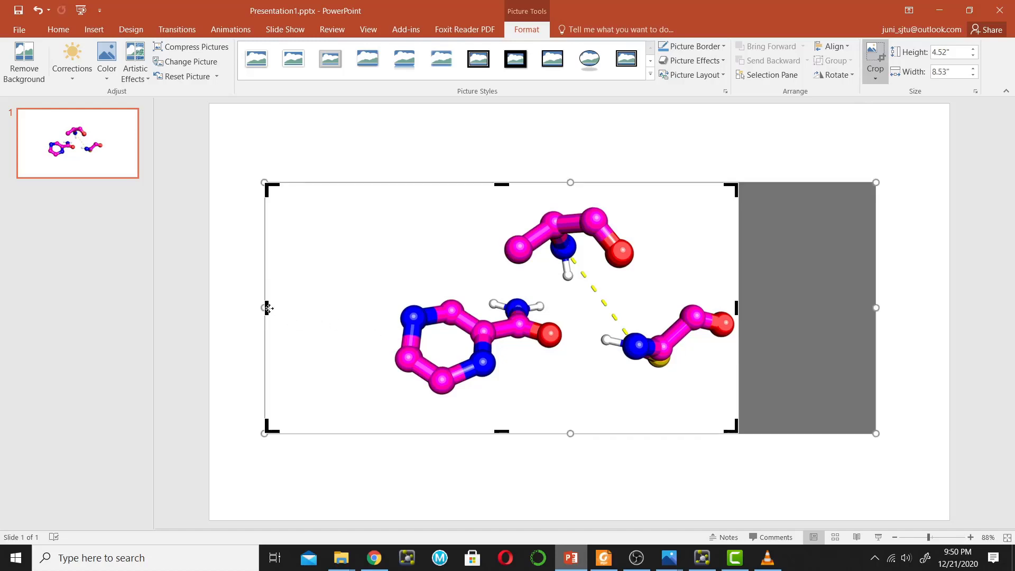
left_click_drag(265, 307, 389, 311)
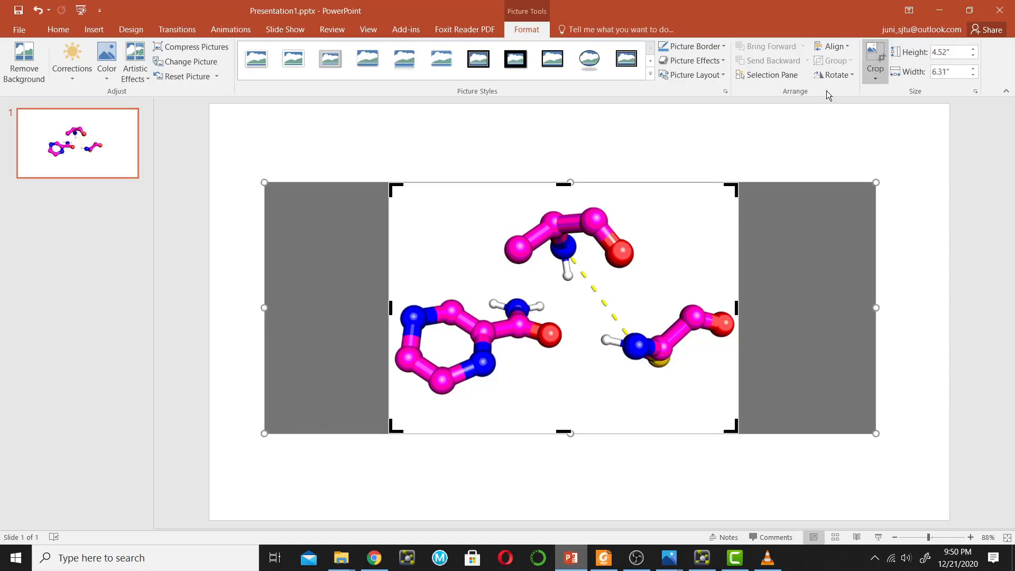
left_click(875, 53)
mouse_move(608, 294)
left_mouse_down()
mouse_move(584, 297)
mouse_move(599, 290)
left_mouse_up()
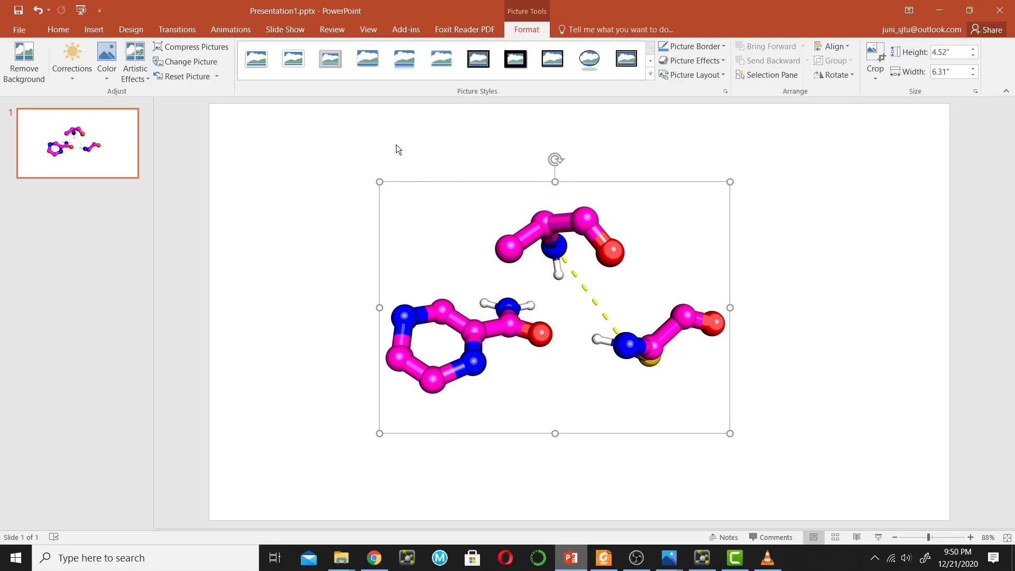